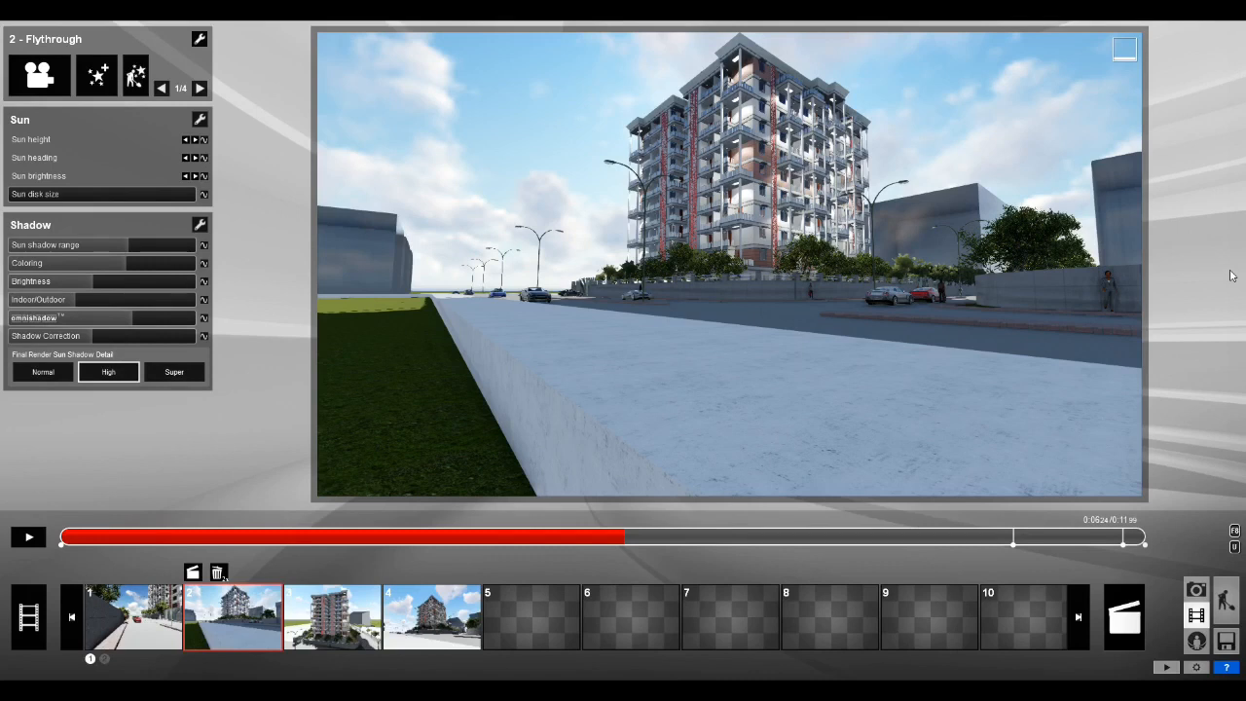
# Step: Select the third flythrough clip and play it through to examine its current look
pyautogui.click(342, 608)
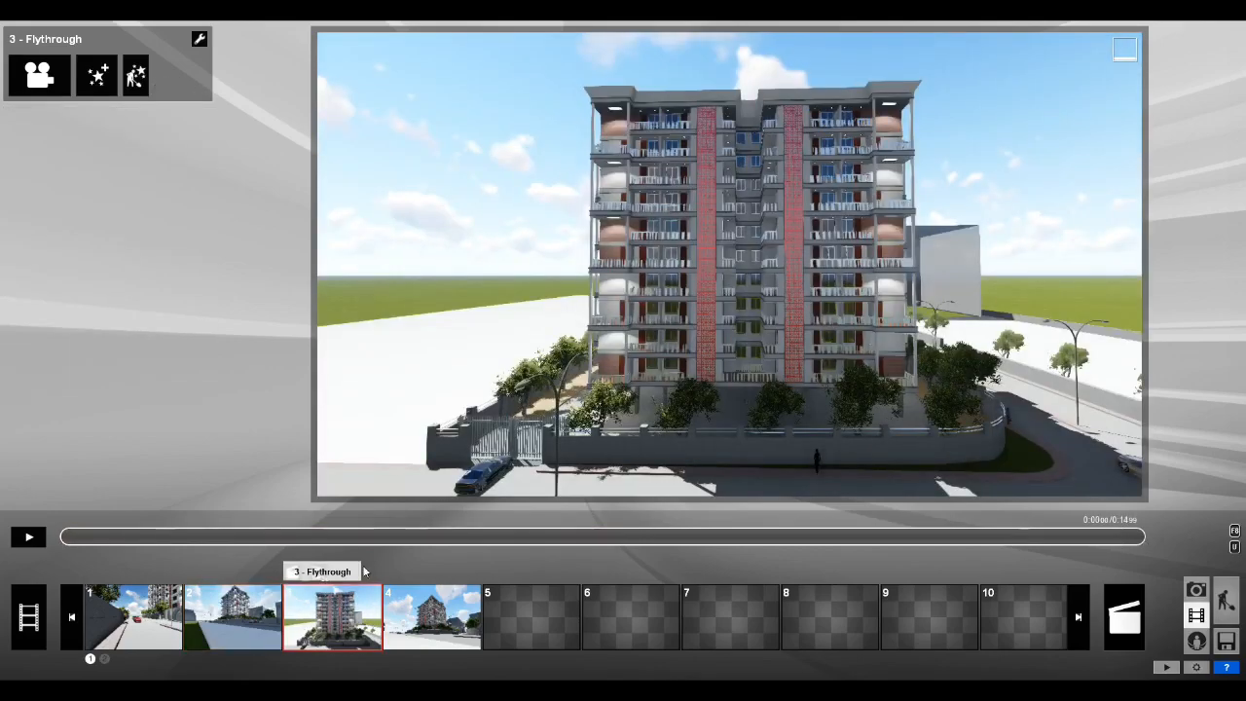
pyautogui.click(27, 537)
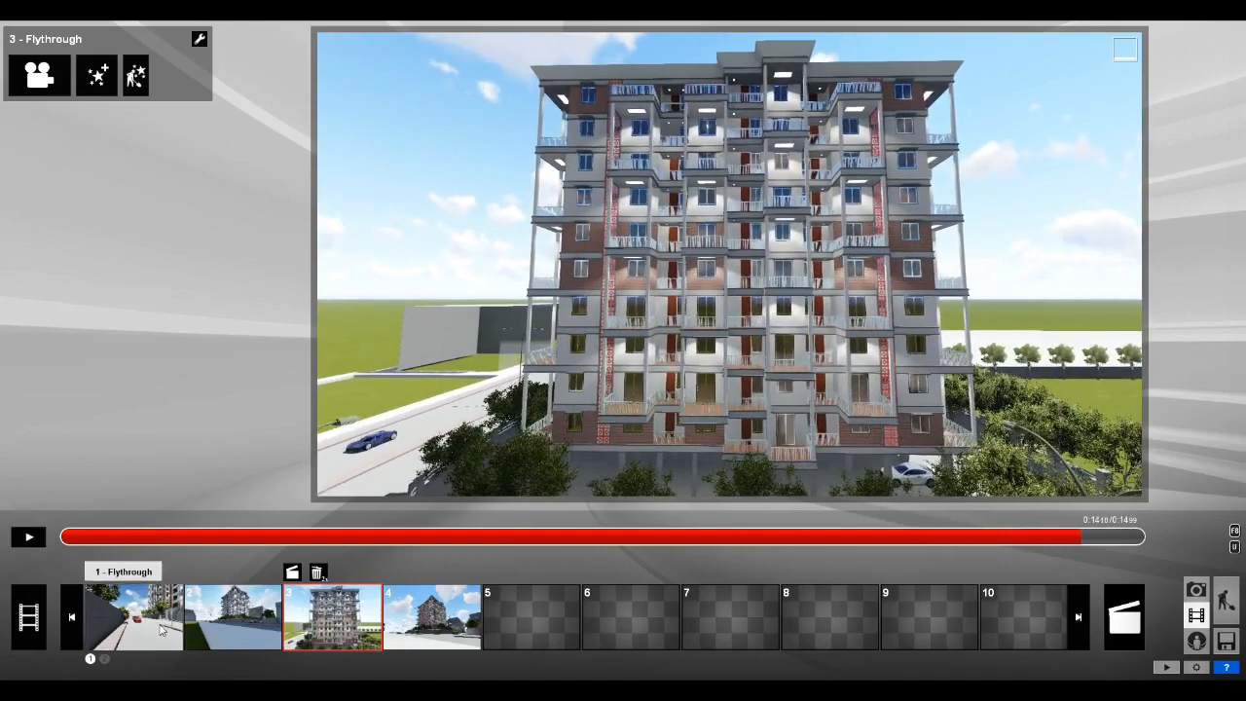
# Step: Copy the effects of clip 1 and paste them onto clip 3
pyautogui.click(151, 582)
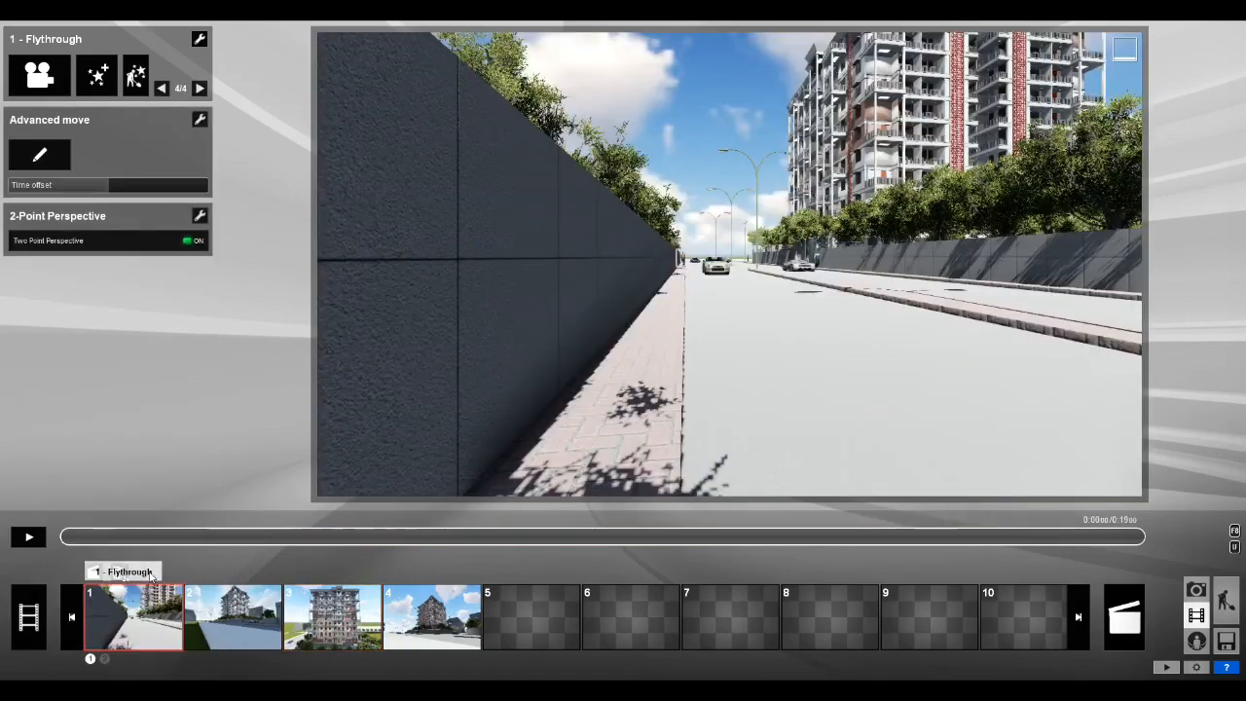
pyautogui.click(200, 42)
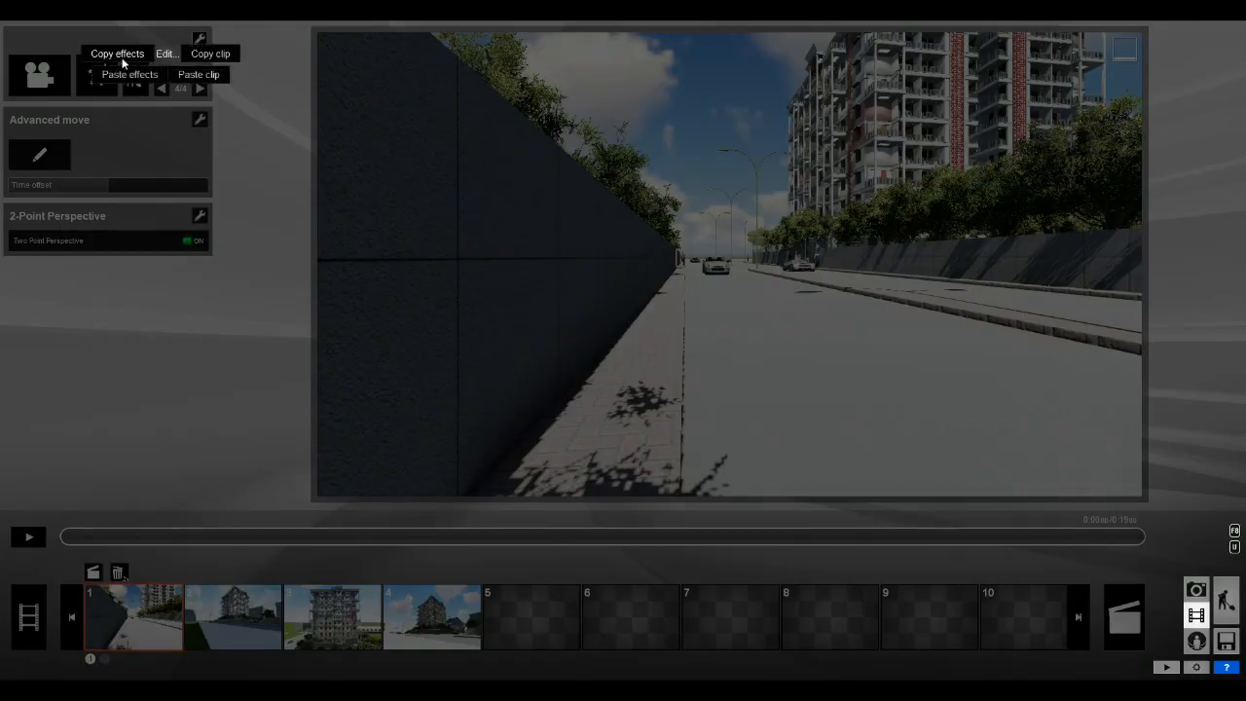
pyautogui.click(206, 53)
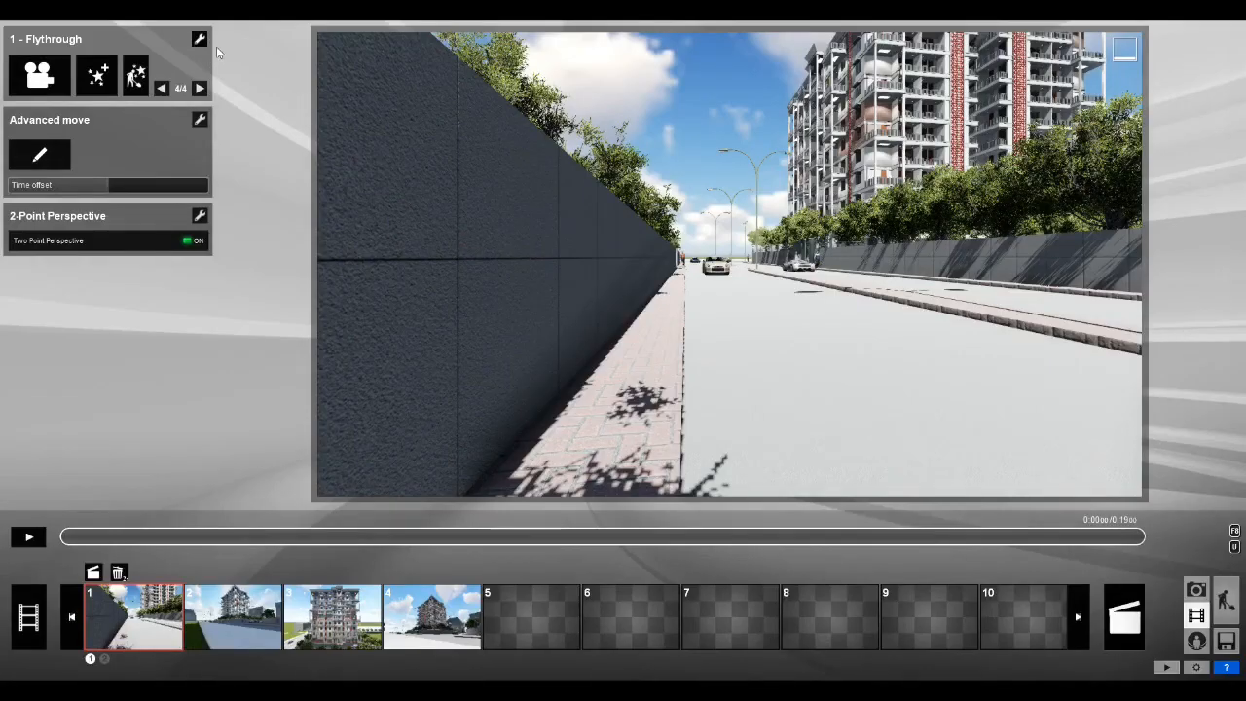
pyautogui.click(321, 595)
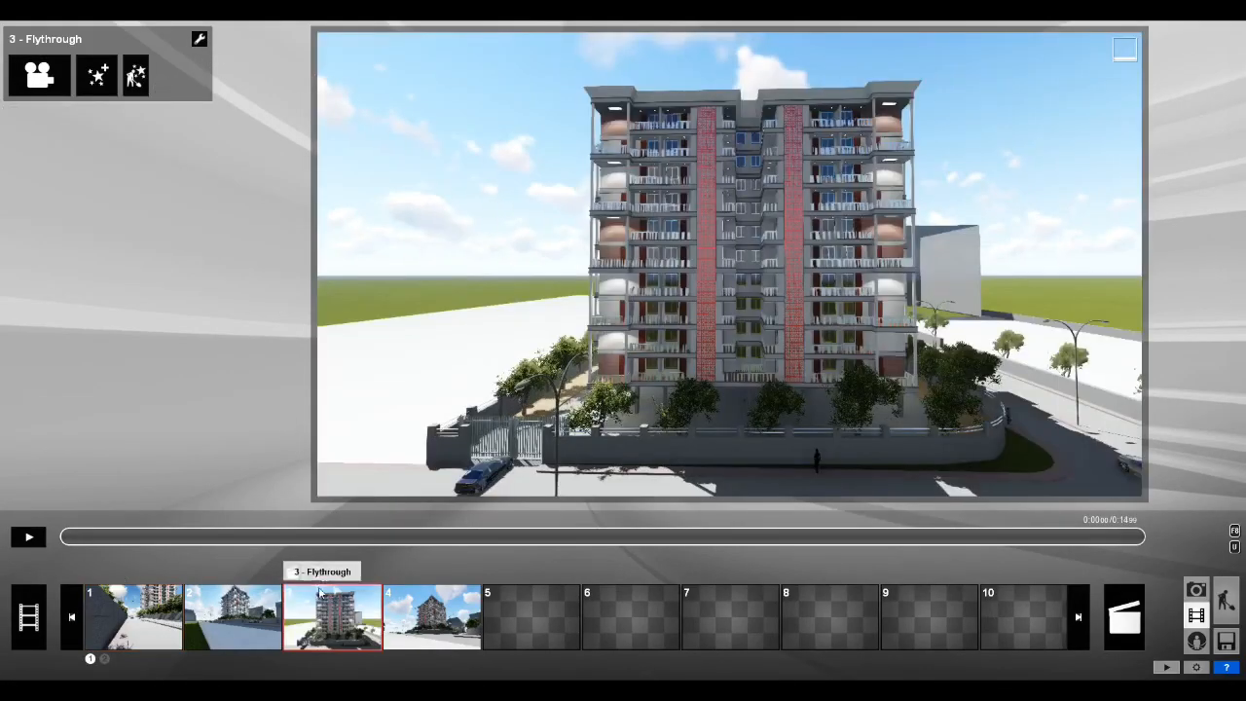
pyautogui.click(199, 41)
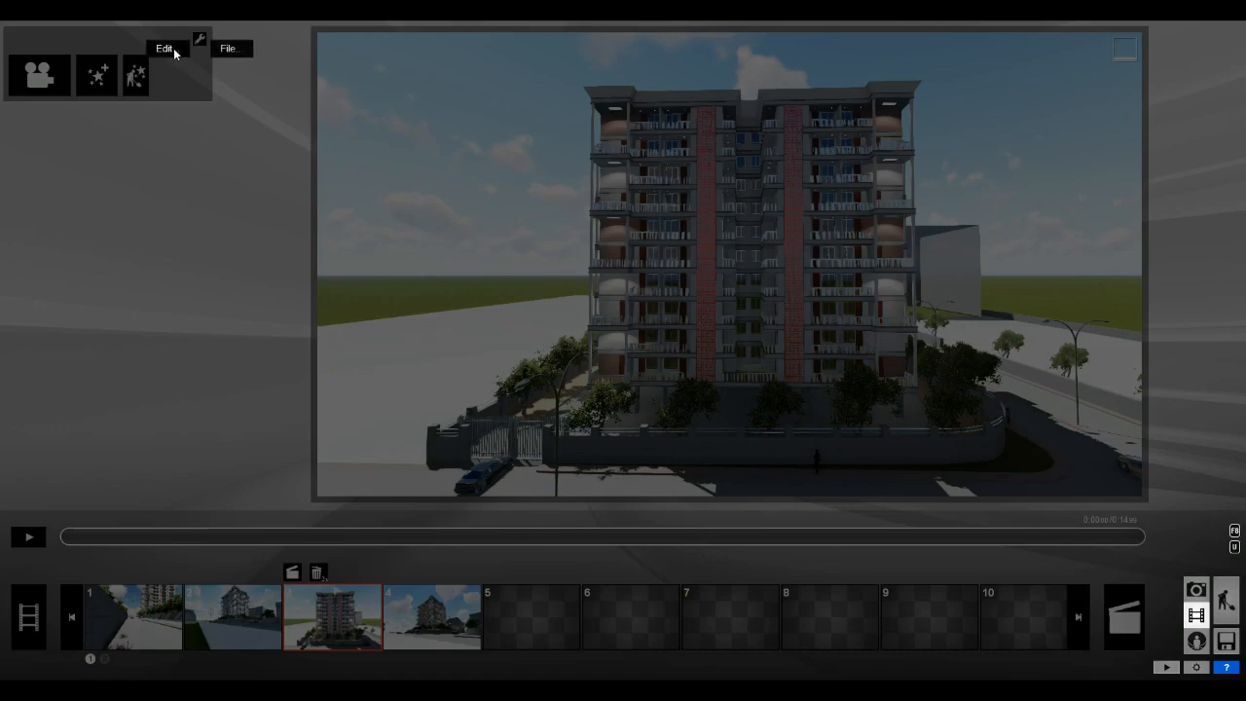
pyautogui.click(130, 73)
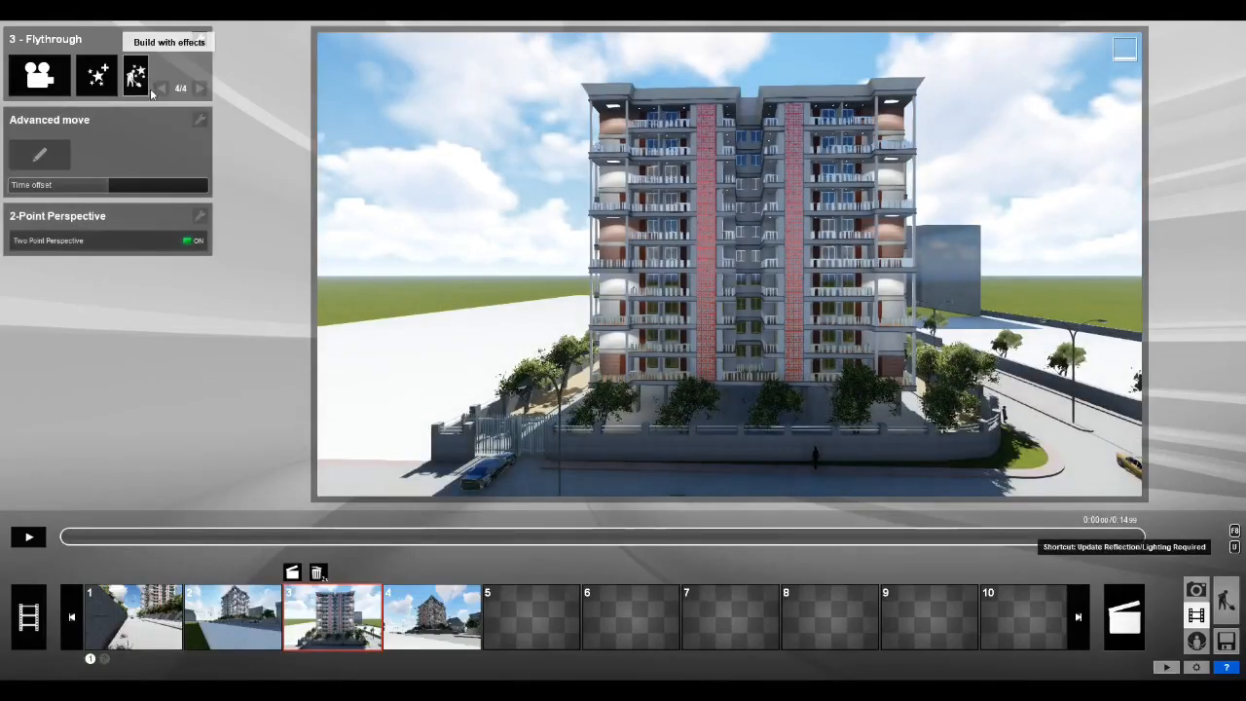
# Step: Play and scrub through clip 3 to check the pasted effects, pausing near its end
pyautogui.click(32, 537)
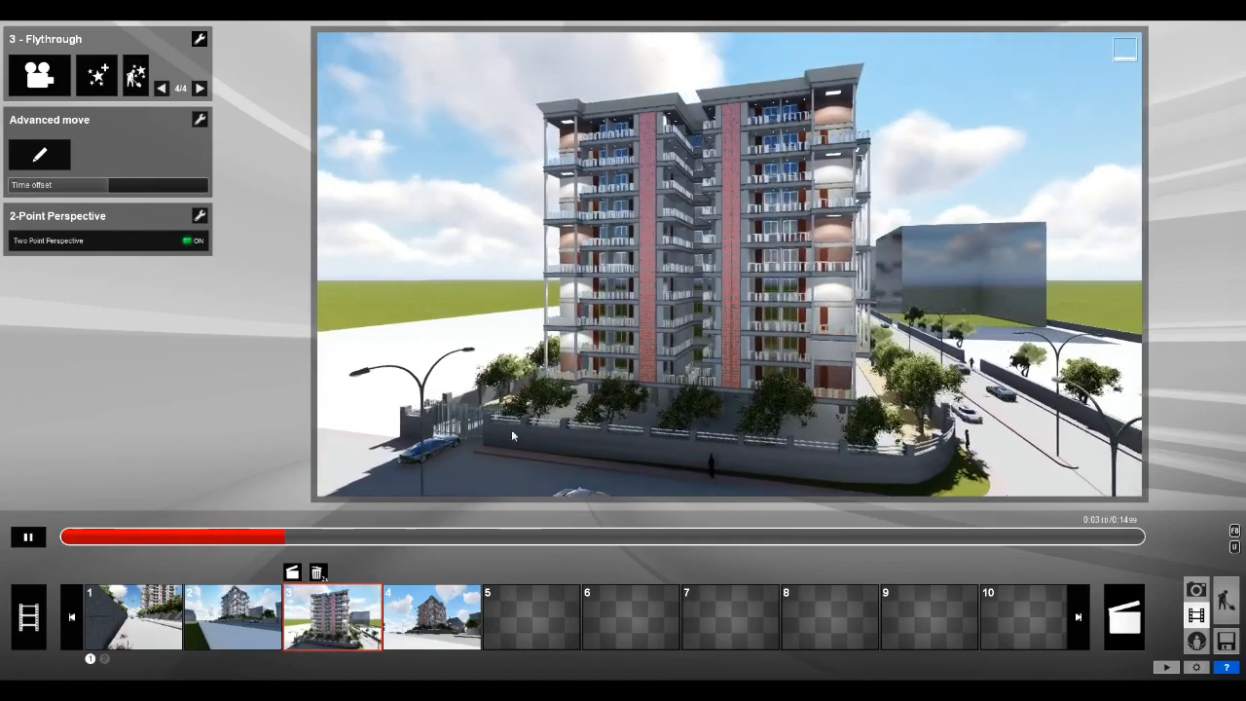
pyautogui.moveTo(340, 541); pyautogui.dragTo(41, 553)
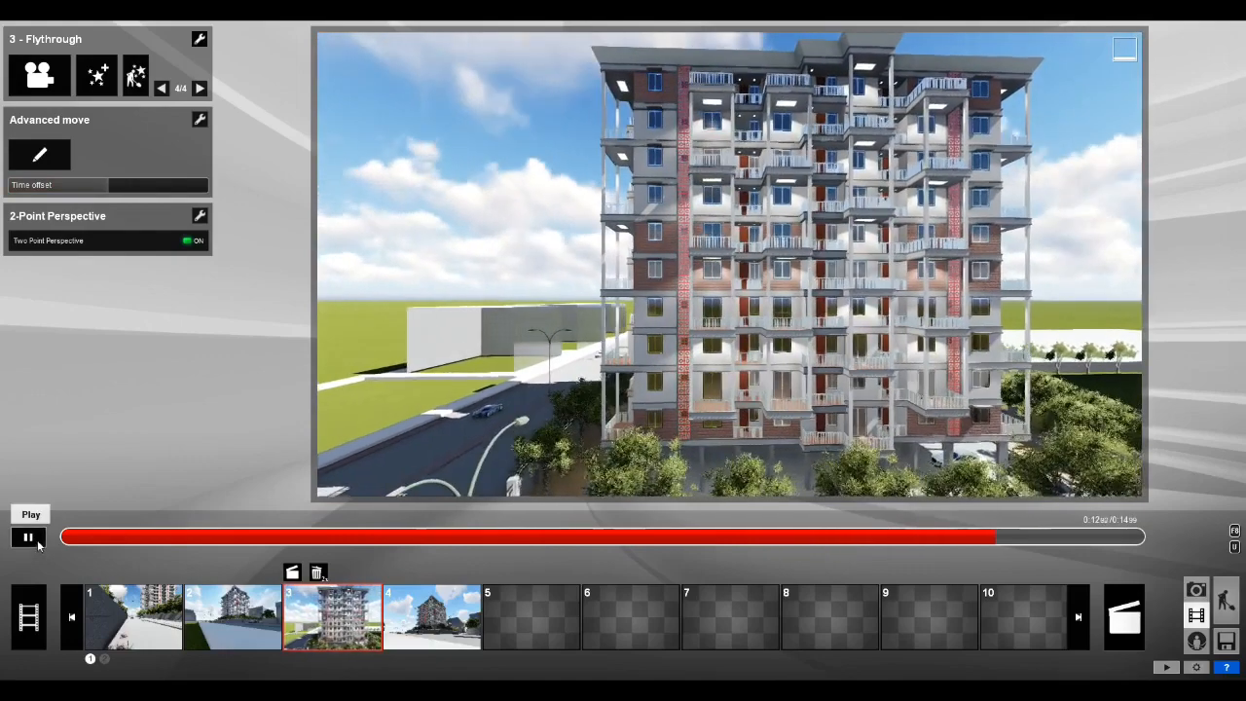
pyautogui.click(28, 537)
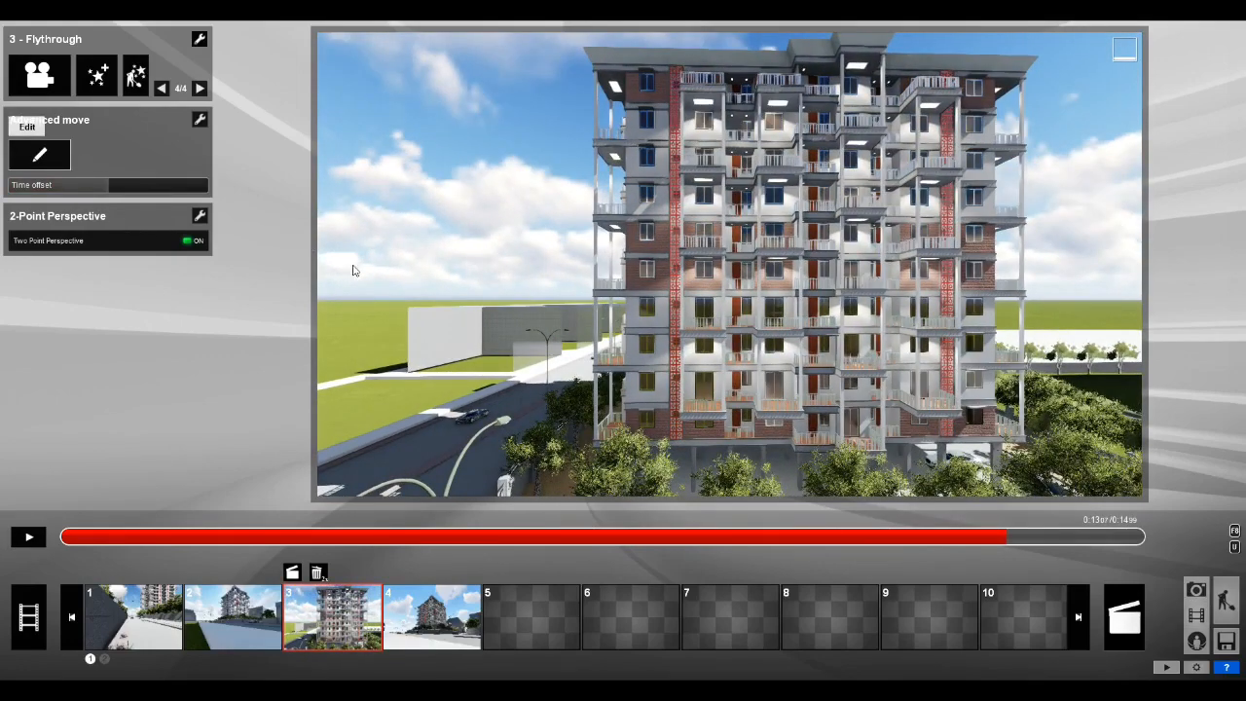
# Step: Edit the Advanced move effect and keyframe the right gate leaf closed at 0 s and slid open to the right at 4.3 s
pyautogui.click(39, 154)
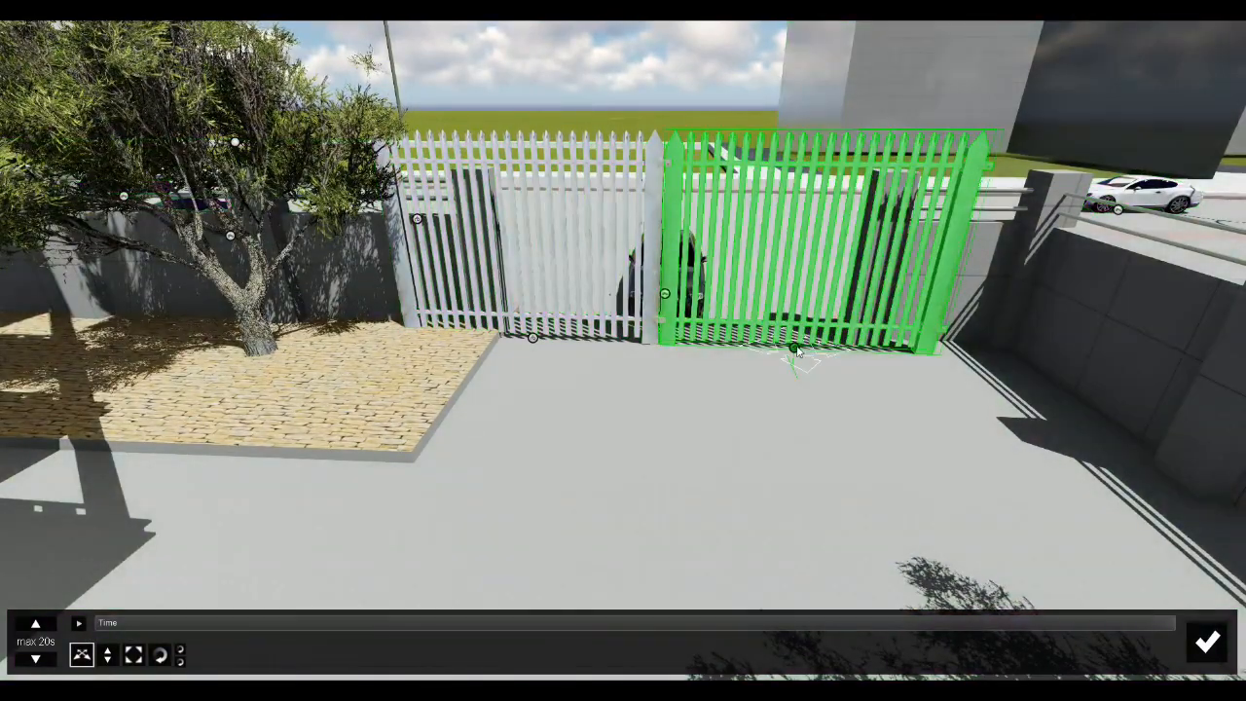
pyautogui.moveTo(795, 347)
pyautogui.mouseDown()
pyautogui.moveTo(815, 357)
pyautogui.moveTo(798, 355)
pyautogui.mouseUp()
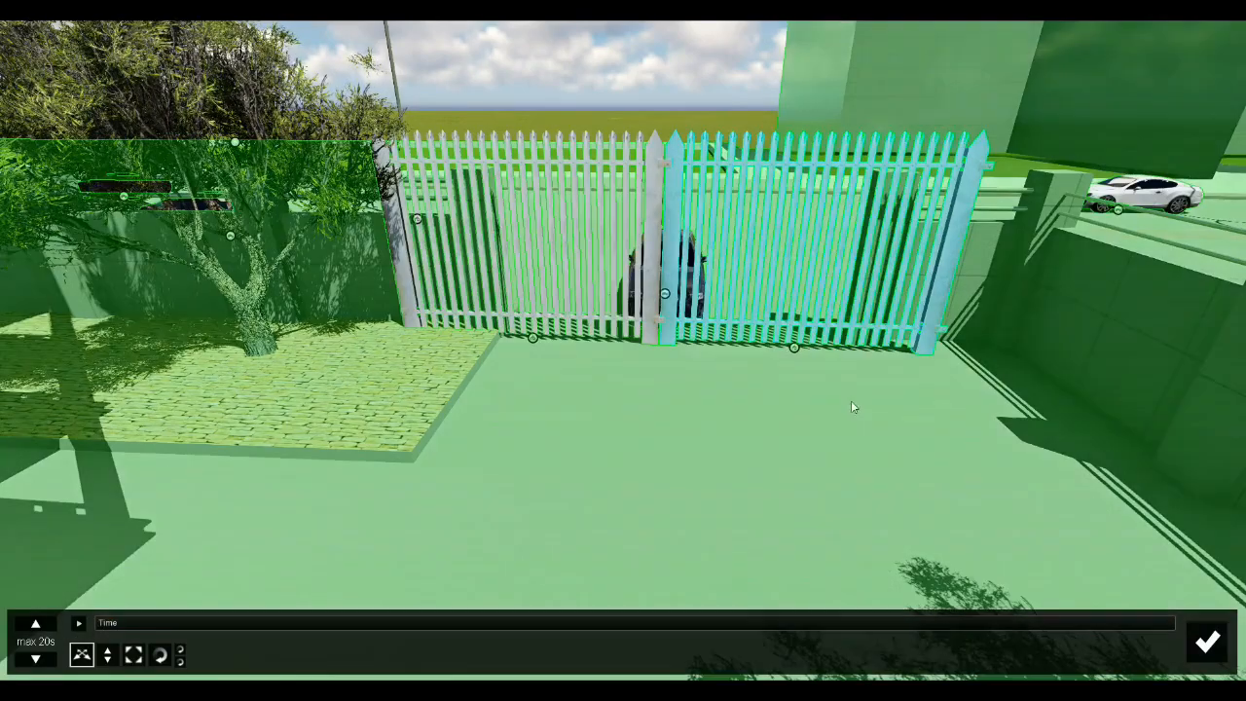
pyautogui.click(794, 351)
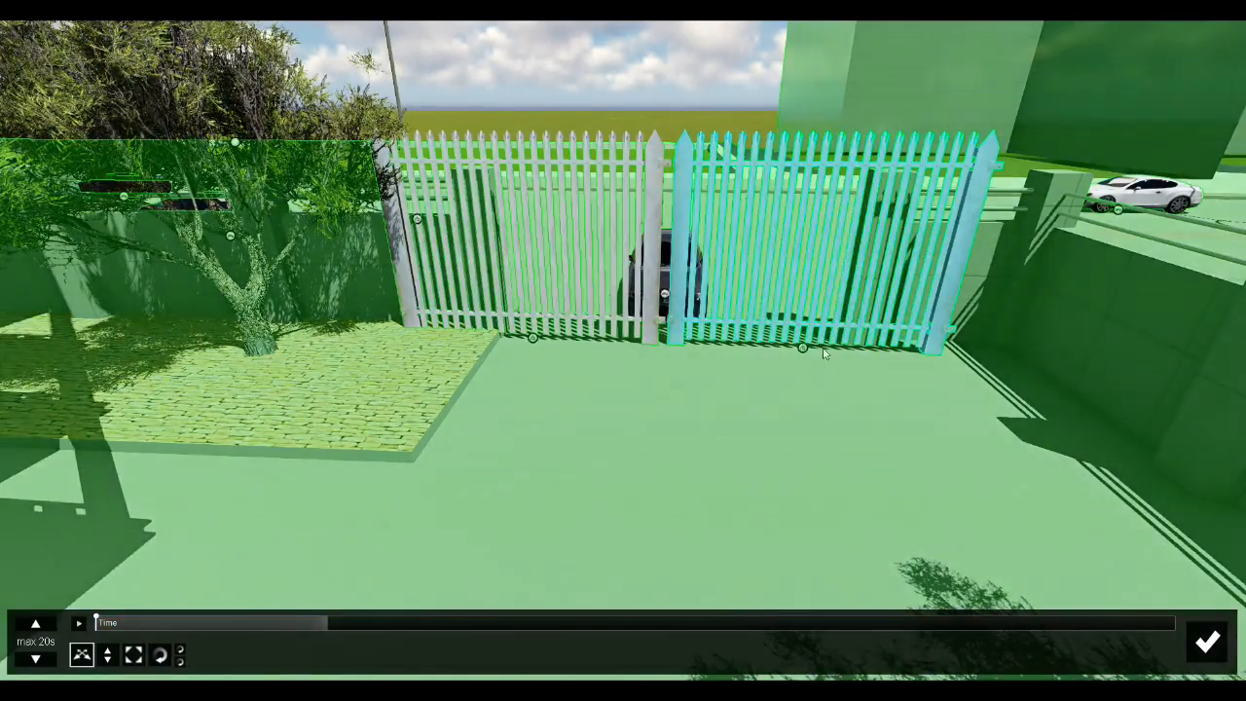
pyautogui.moveTo(823, 354); pyautogui.dragTo(903, 350)
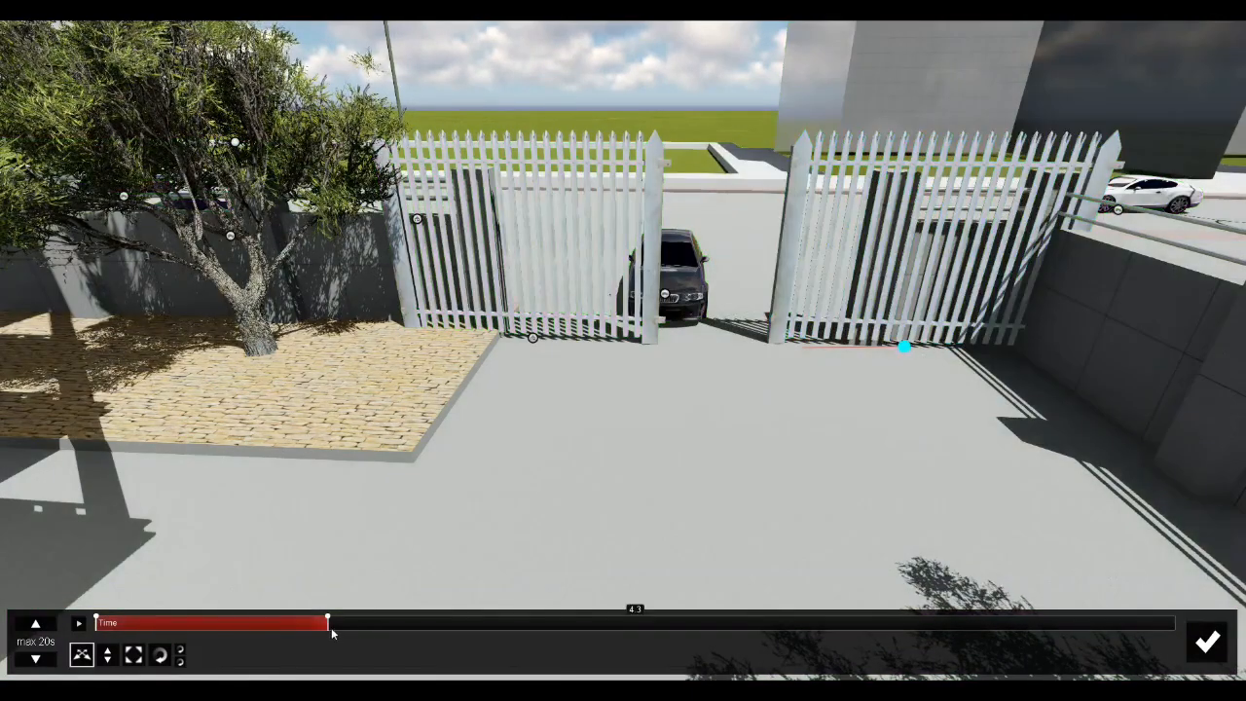
# Step: Keyframe the left gate leaf closed at 0 s and slid open to the left at 4.3 s
pyautogui.moveTo(332, 631); pyautogui.dragTo(79, 650)
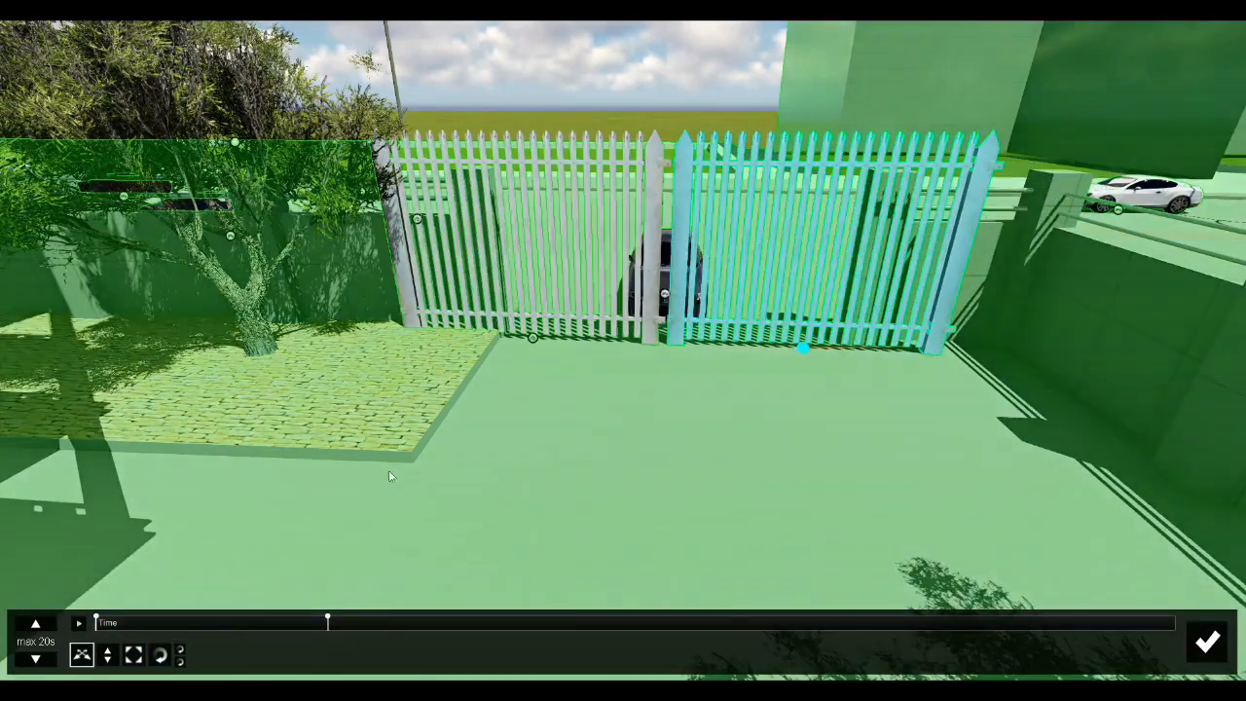
pyautogui.moveTo(534, 339); pyautogui.dragTo(542, 336)
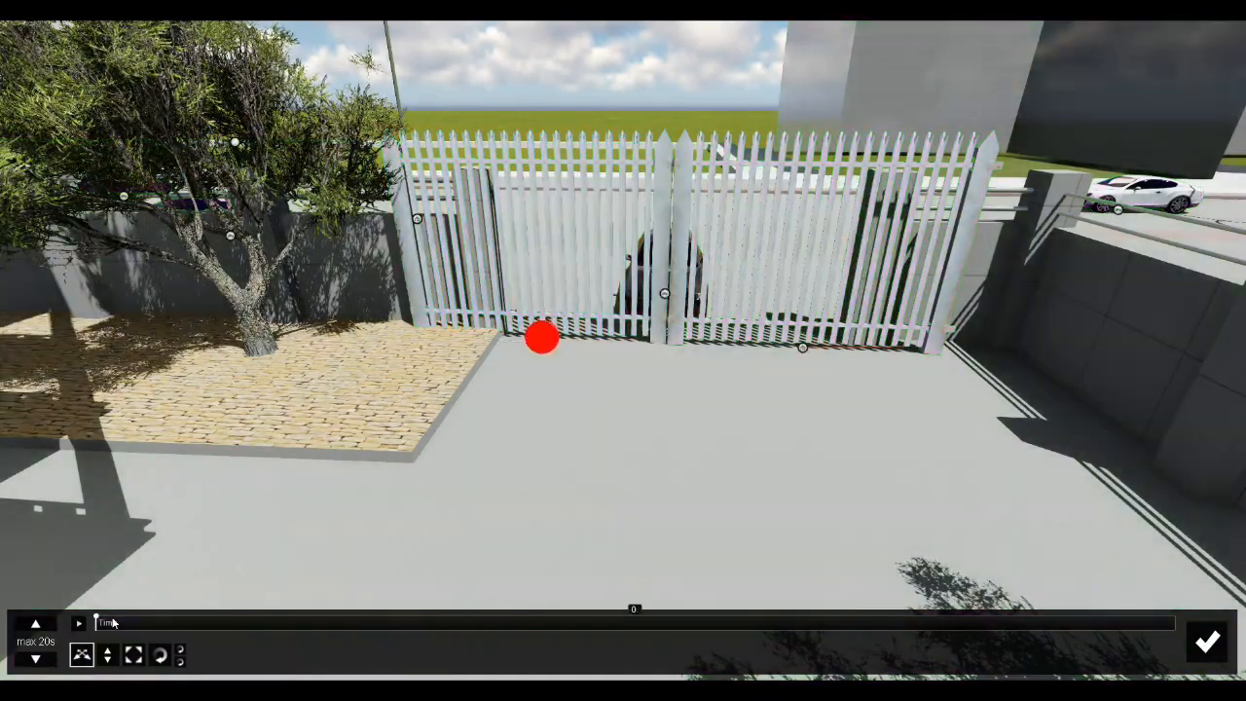
pyautogui.moveTo(104, 621); pyautogui.dragTo(331, 631)
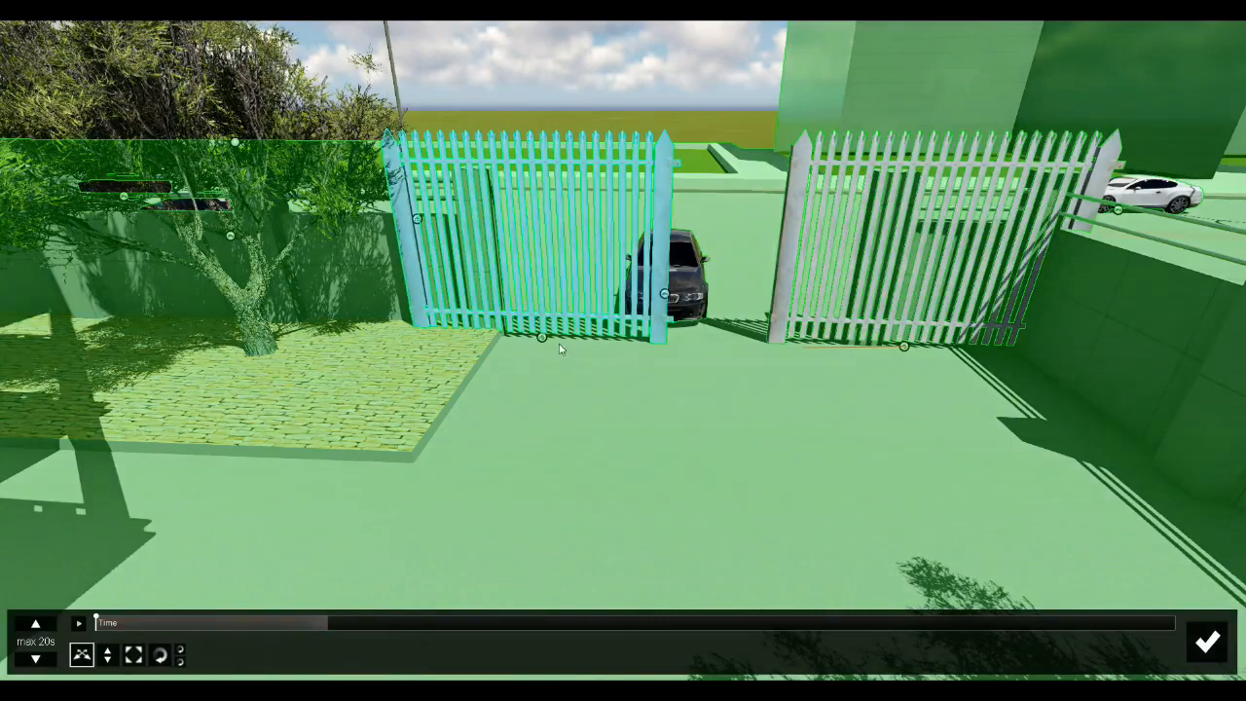
pyautogui.moveTo(546, 346); pyautogui.dragTo(438, 336)
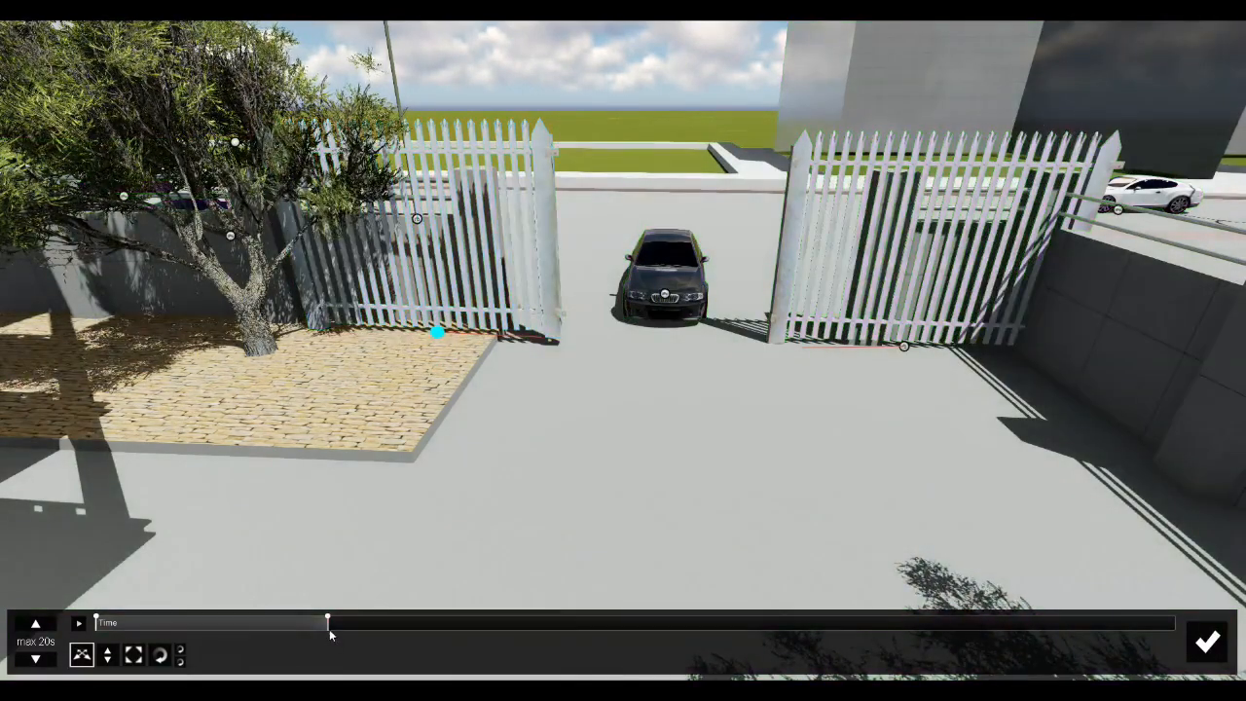
# Step: Animate the black car from 2.8 s to drive through the open gate into the driveway, and finish the Advanced move edit
pyautogui.moveTo(329, 628); pyautogui.dragTo(247, 625)
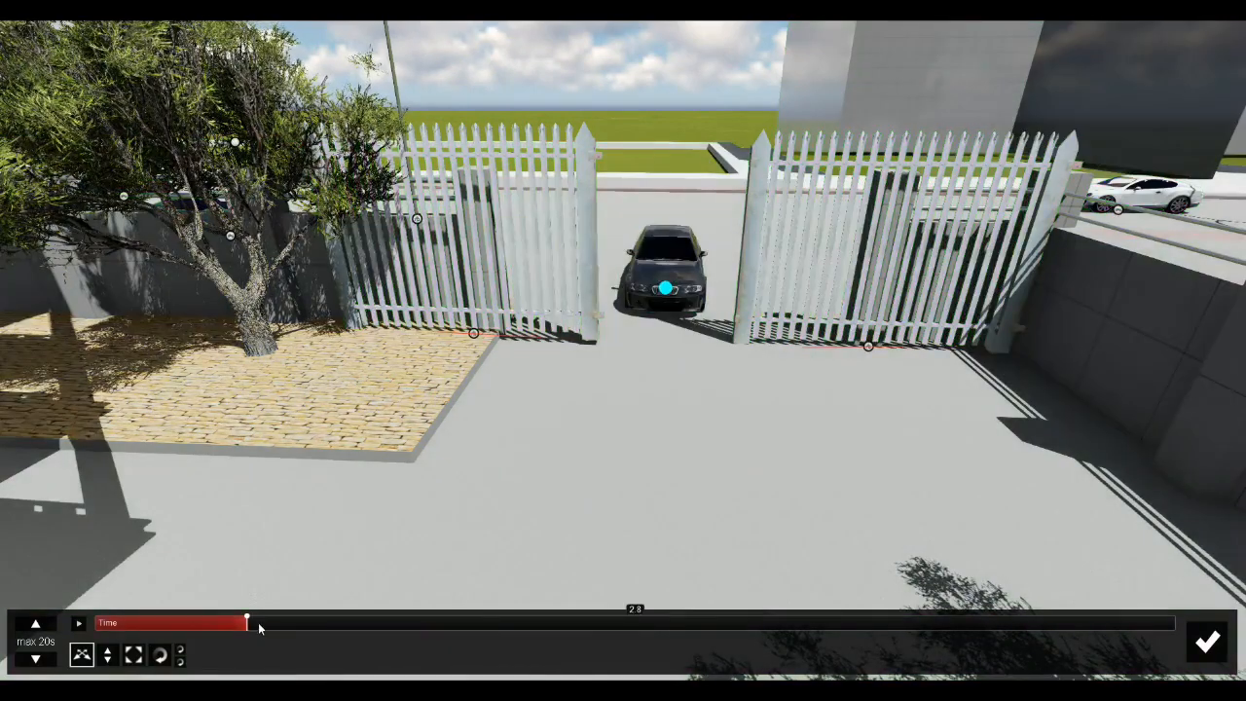
pyautogui.moveTo(257, 624); pyautogui.dragTo(365, 626)
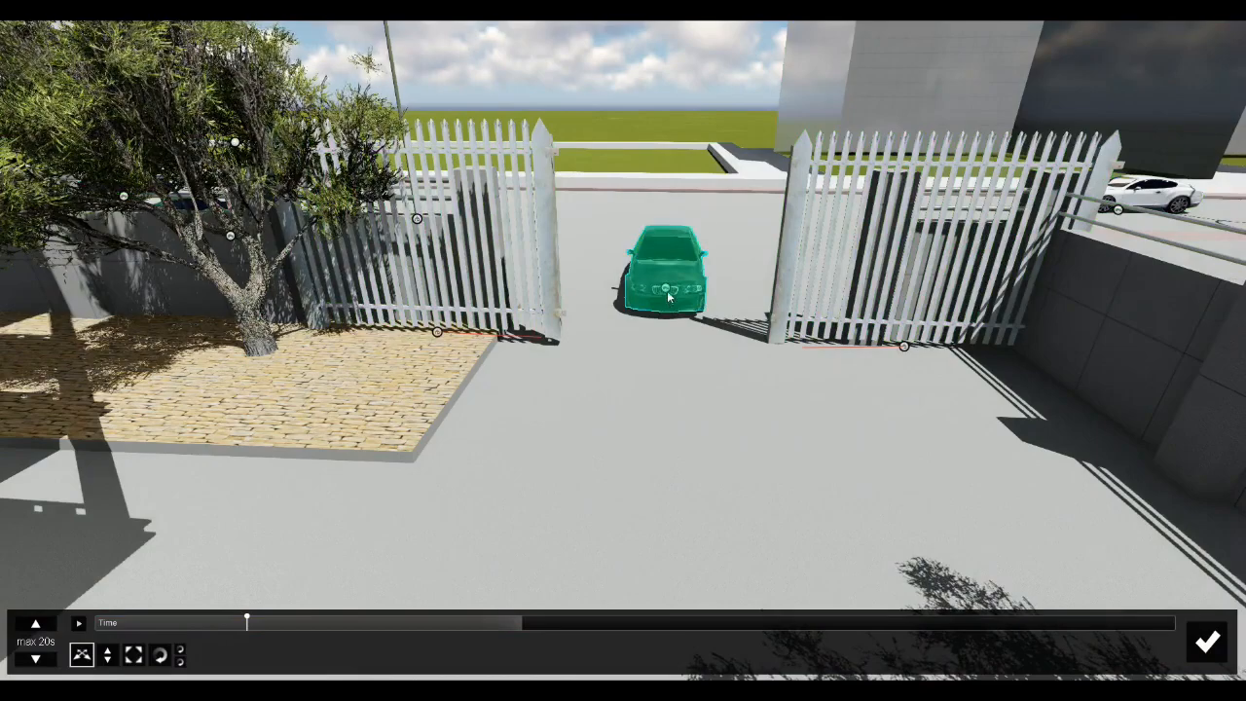
pyautogui.moveTo(669, 292); pyautogui.dragTo(676, 477, button='right')
pyautogui.press('s')
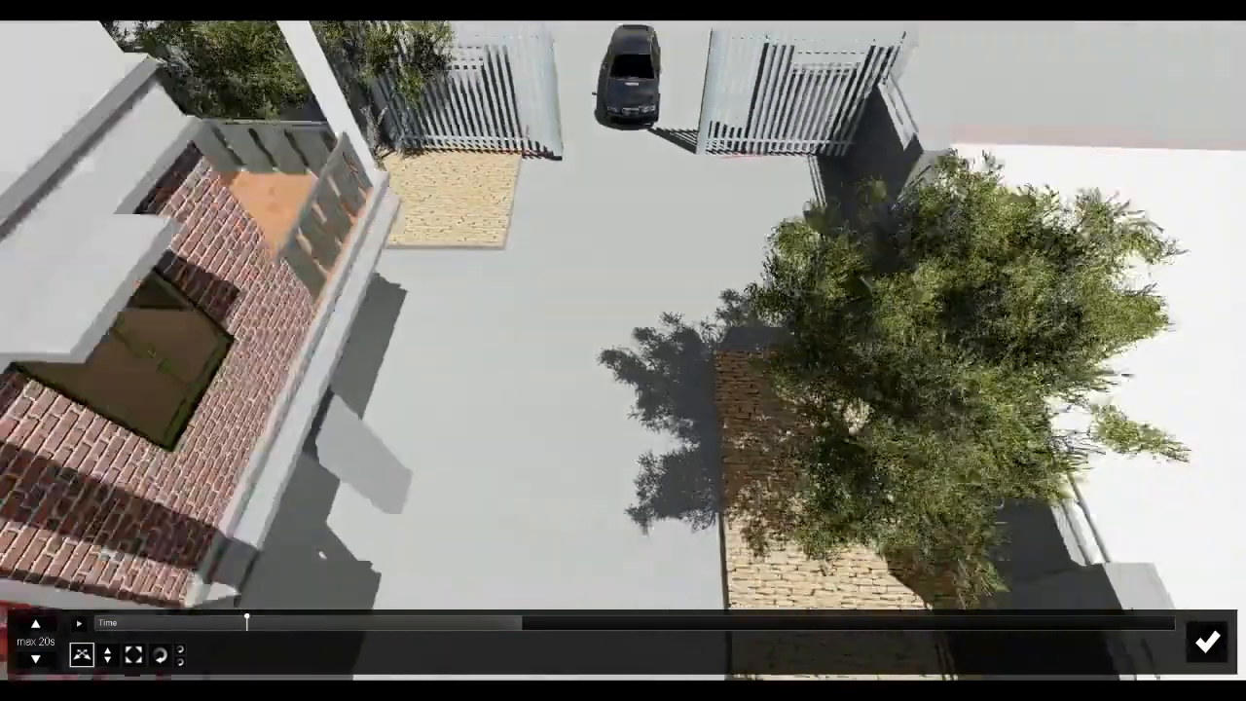
pyautogui.press('s')
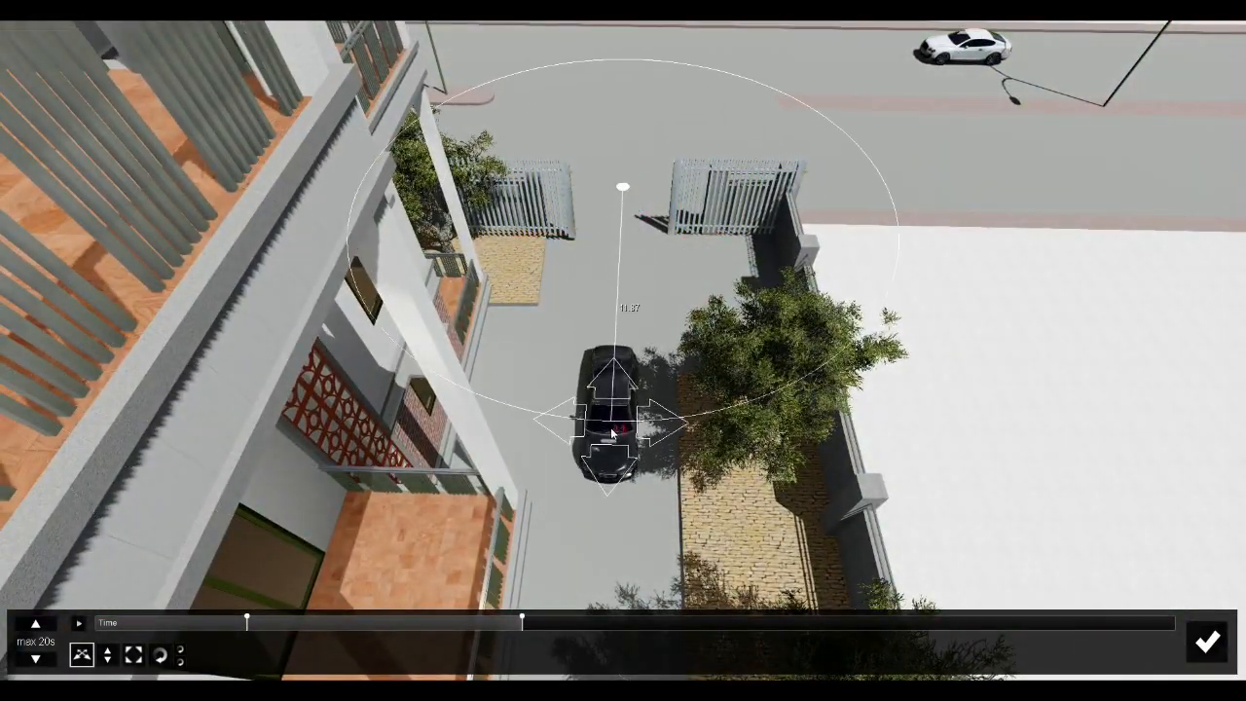
pyautogui.moveTo(612, 467); pyautogui.dragTo(614, 482)
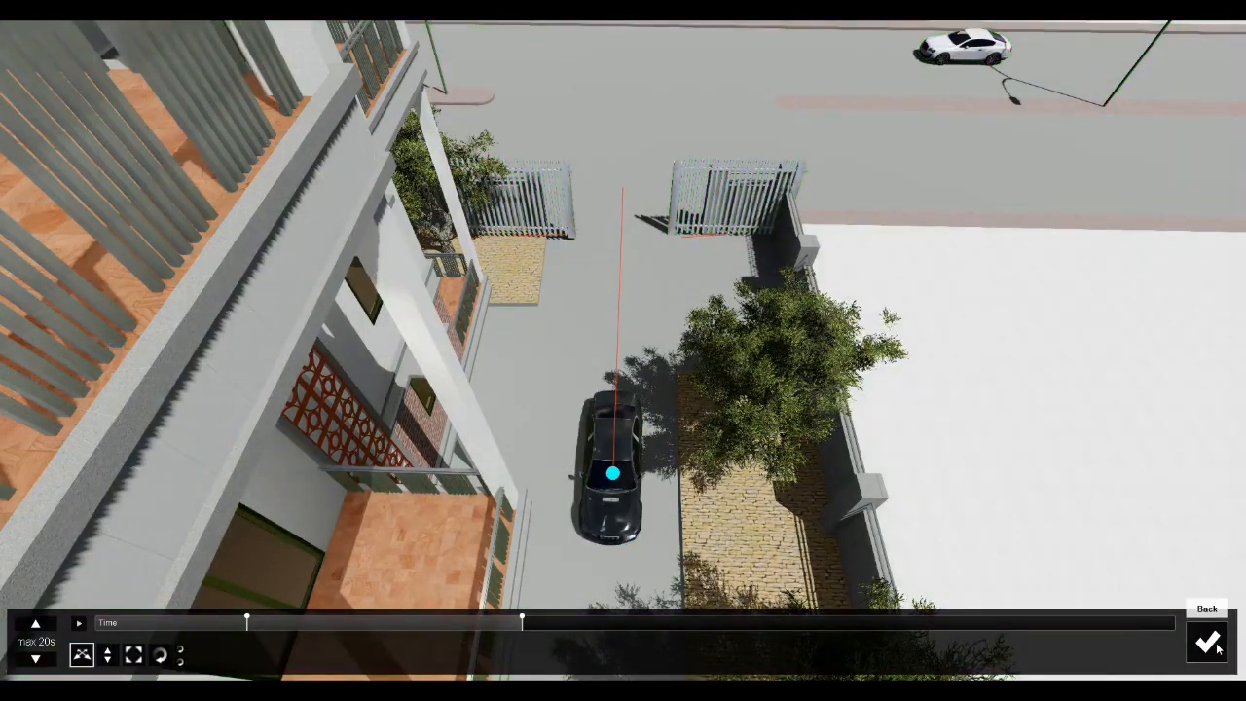
pyautogui.click(1208, 642)
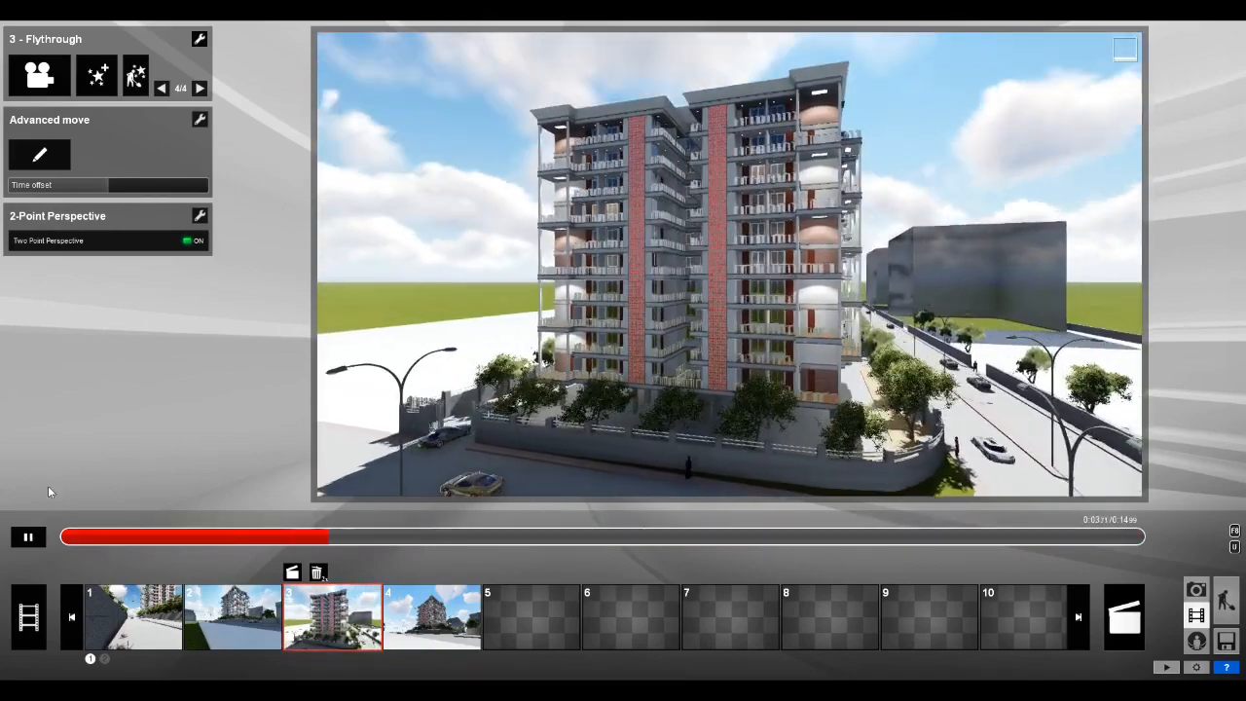
# Step: Raise the sun brightness in clip 3's Sun effect and adjust the sun heading and sun height
pyautogui.click(162, 89)
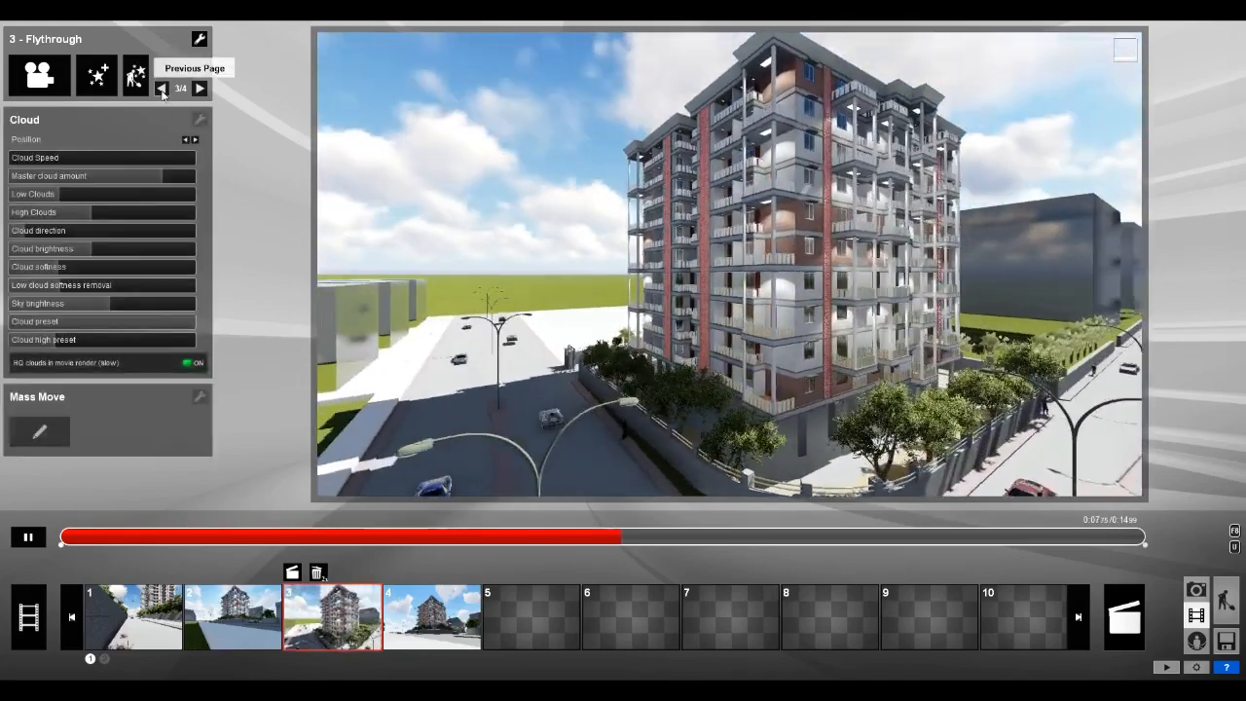
pyautogui.click(162, 88)
pyautogui.click(162, 89)
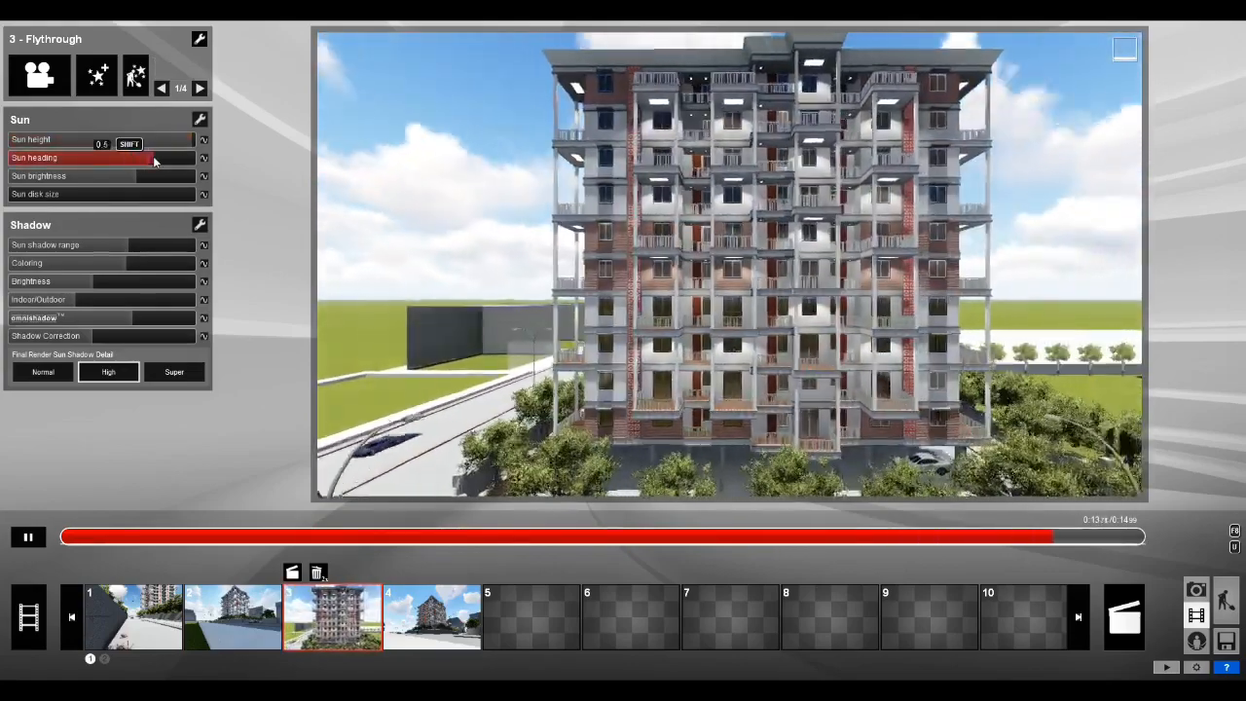
pyautogui.moveTo(140, 180); pyautogui.dragTo(167, 181)
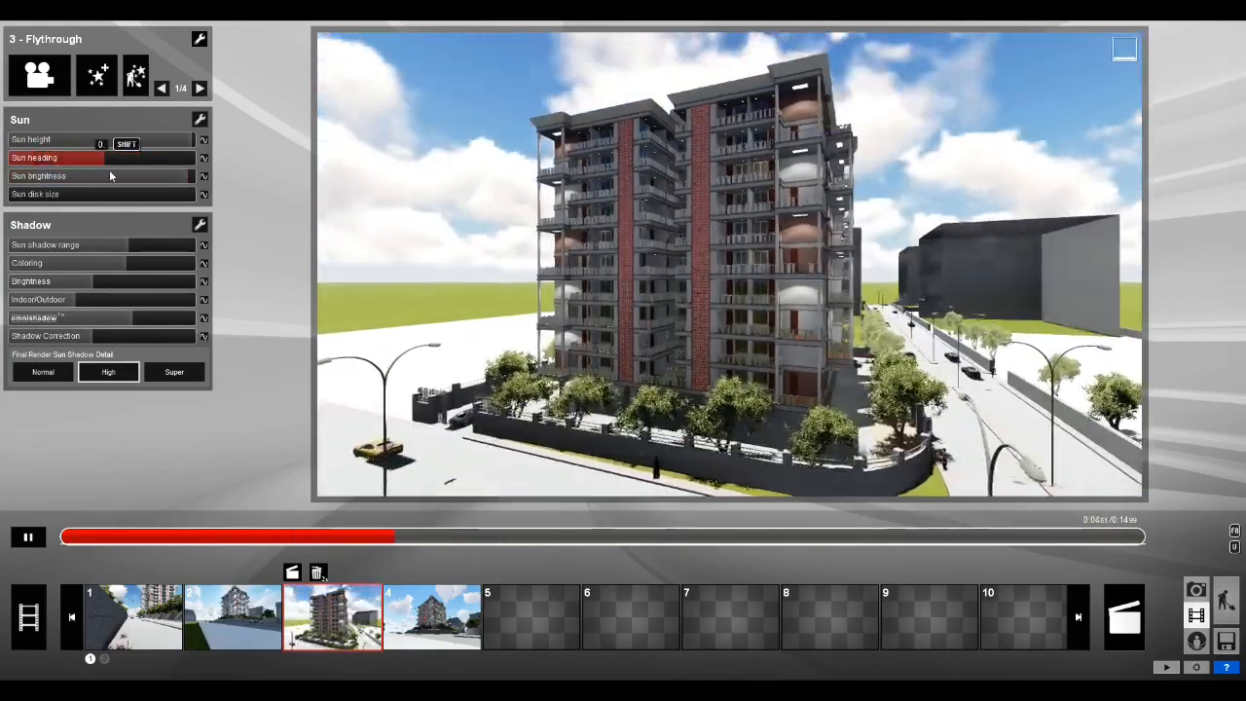
pyautogui.moveTo(150, 177); pyautogui.dragTo(166, 177)
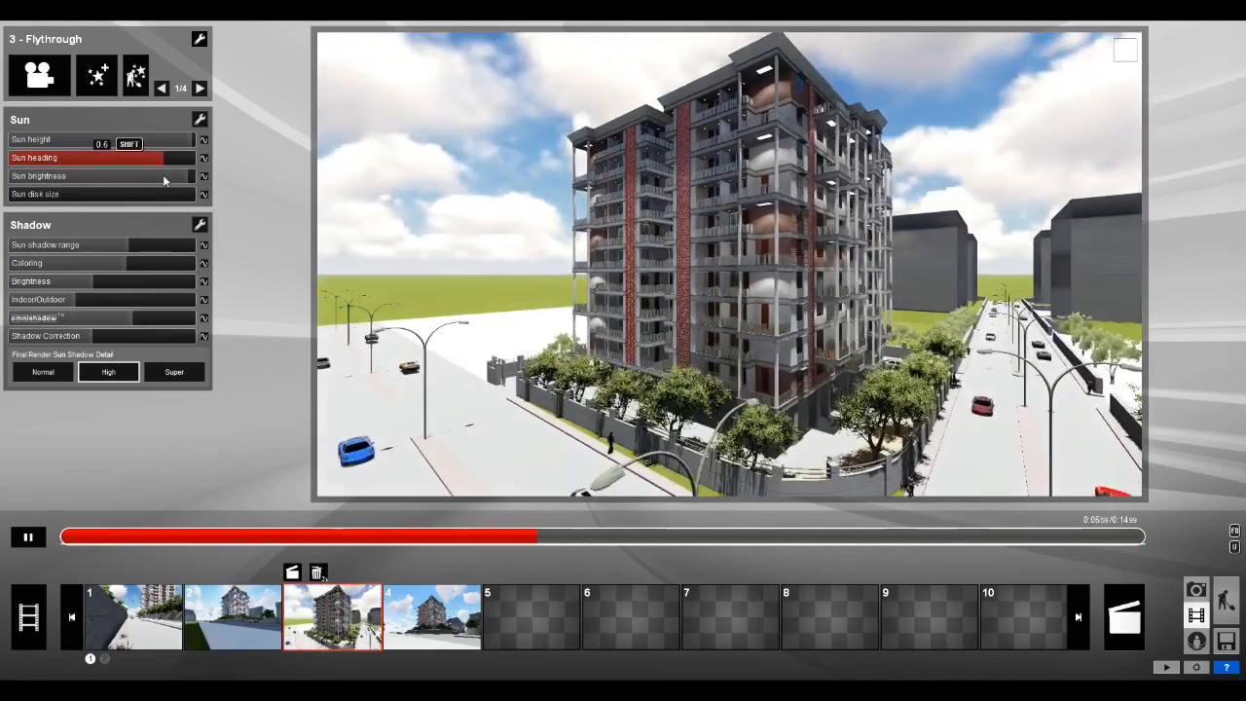
pyautogui.moveTo(279, 543); pyautogui.dragTo(36, 558)
pyautogui.moveTo(181, 140); pyautogui.dragTo(180, 165)
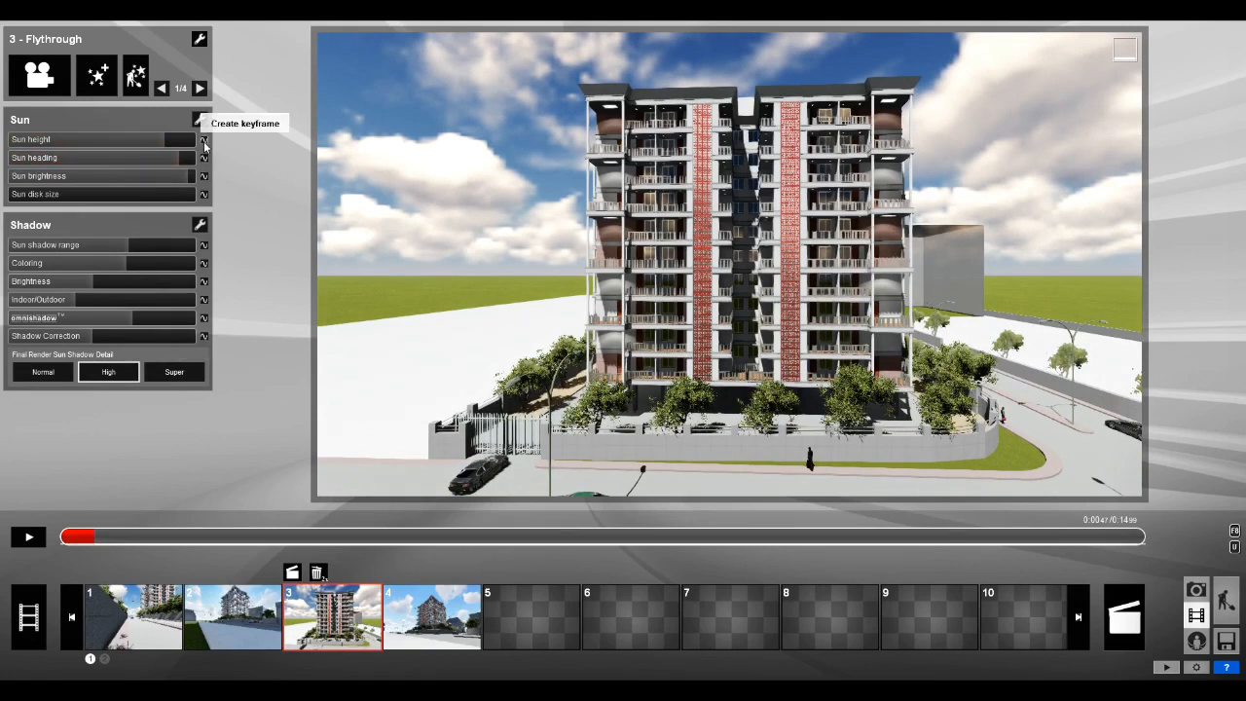
# Step: Keyframe the sun height at about 0.5 s and again at about 13.9 s, lowering the second keyframe to a dusk sky
pyautogui.click(204, 141)
pyautogui.moveTo(104, 541); pyautogui.dragTo(1067, 565)
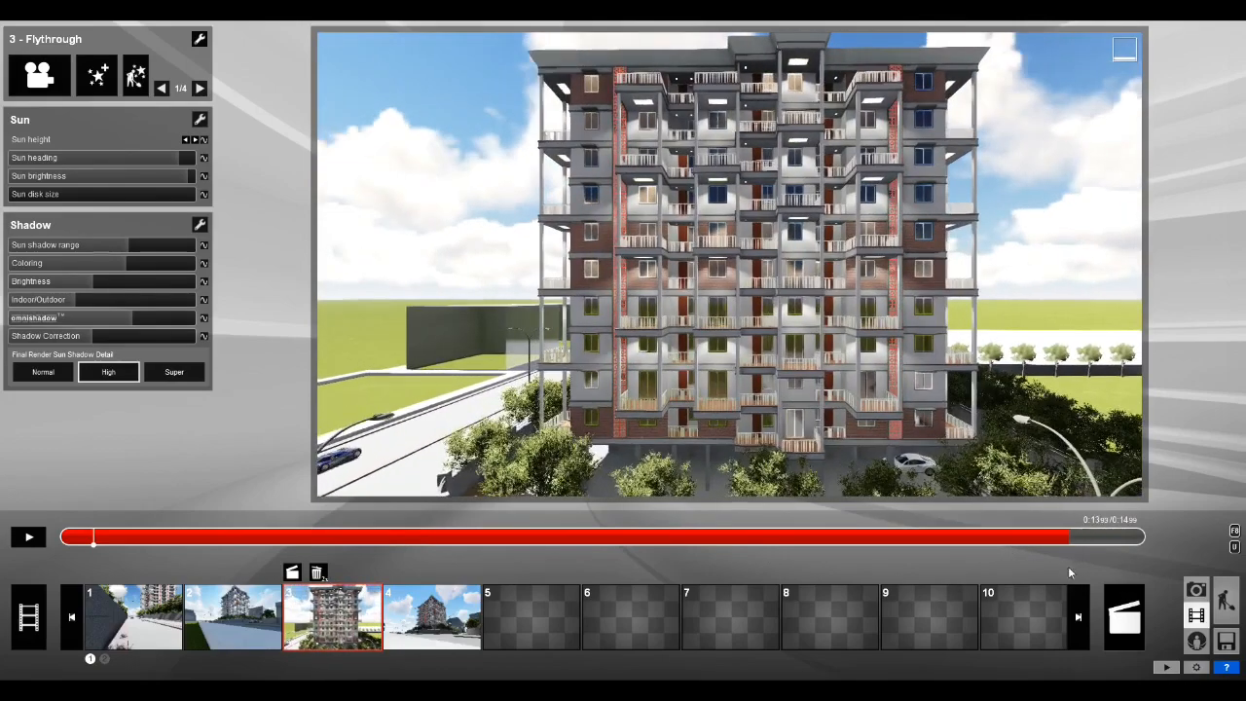
pyautogui.click(205, 141)
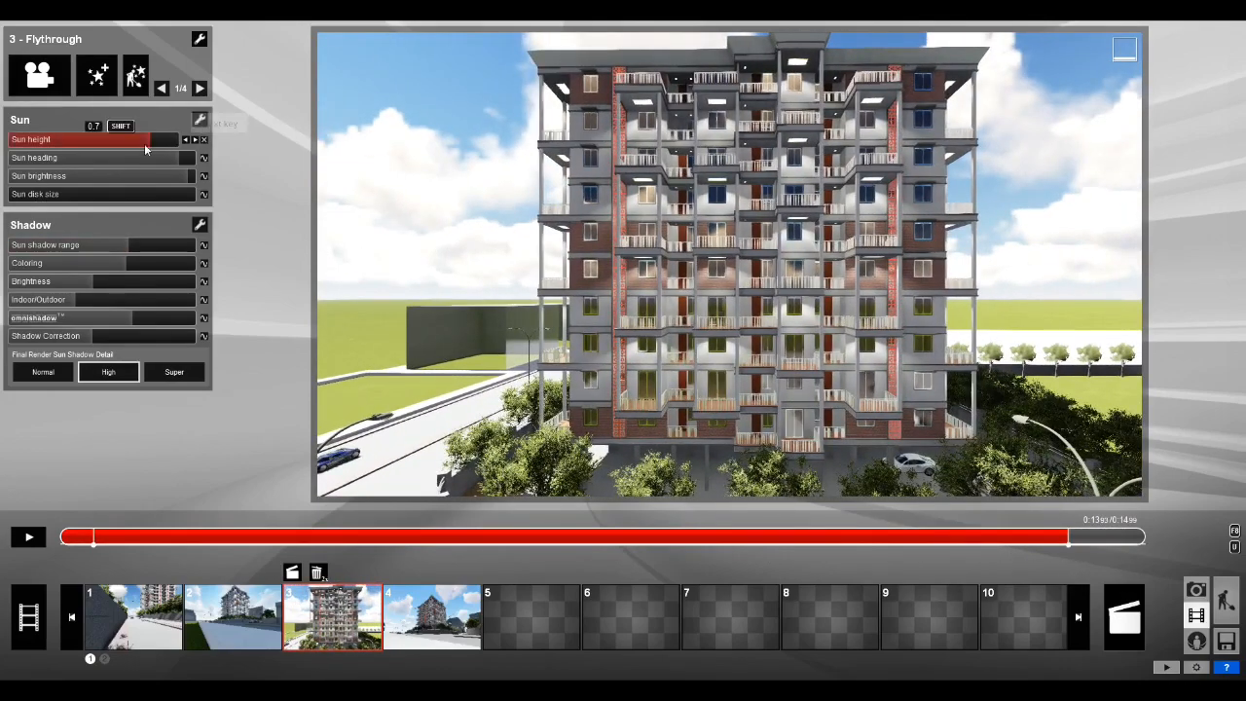
pyautogui.moveTo(141, 144); pyautogui.dragTo(94, 141)
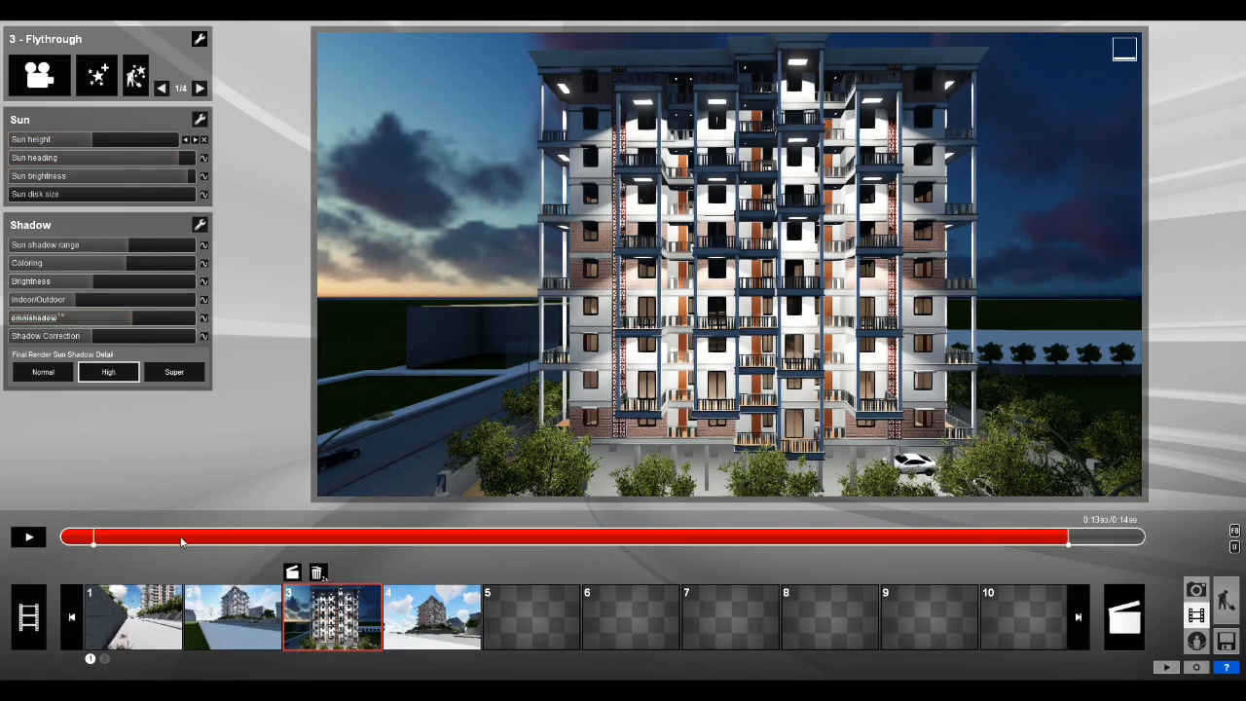
# Step: Play clip 3 from the start to check the day-to-dusk sun animation
pyautogui.moveTo(181, 541); pyautogui.dragTo(17, 551)
pyautogui.click(26, 538)
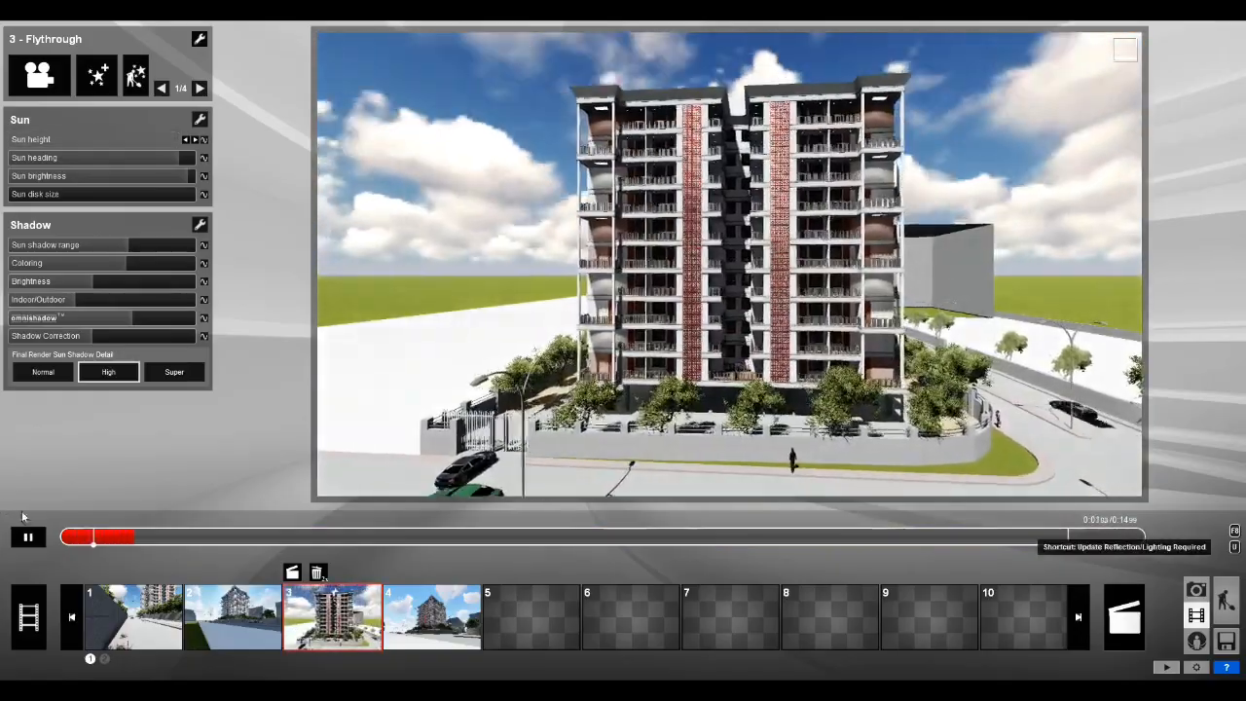
pyautogui.click(404, 538)
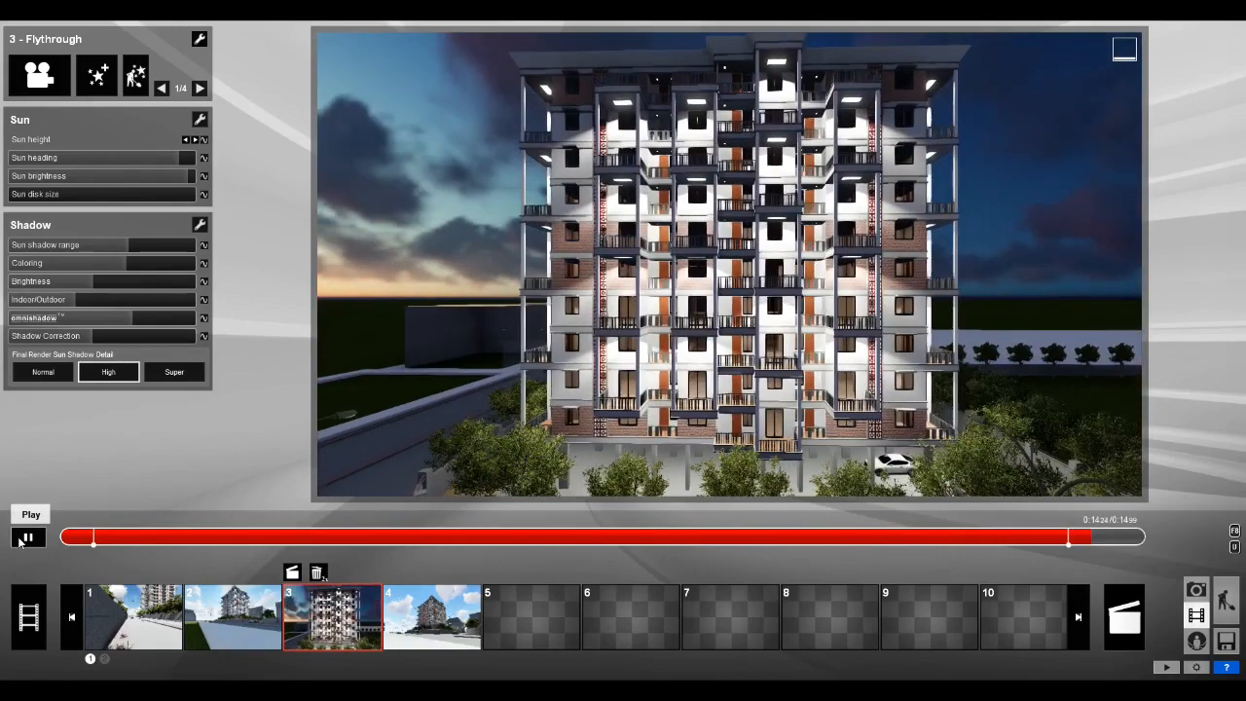
# Step: Return clip 3 to its start and replay its opening seconds to check the gate, car and daylight
pyautogui.click(26, 538)
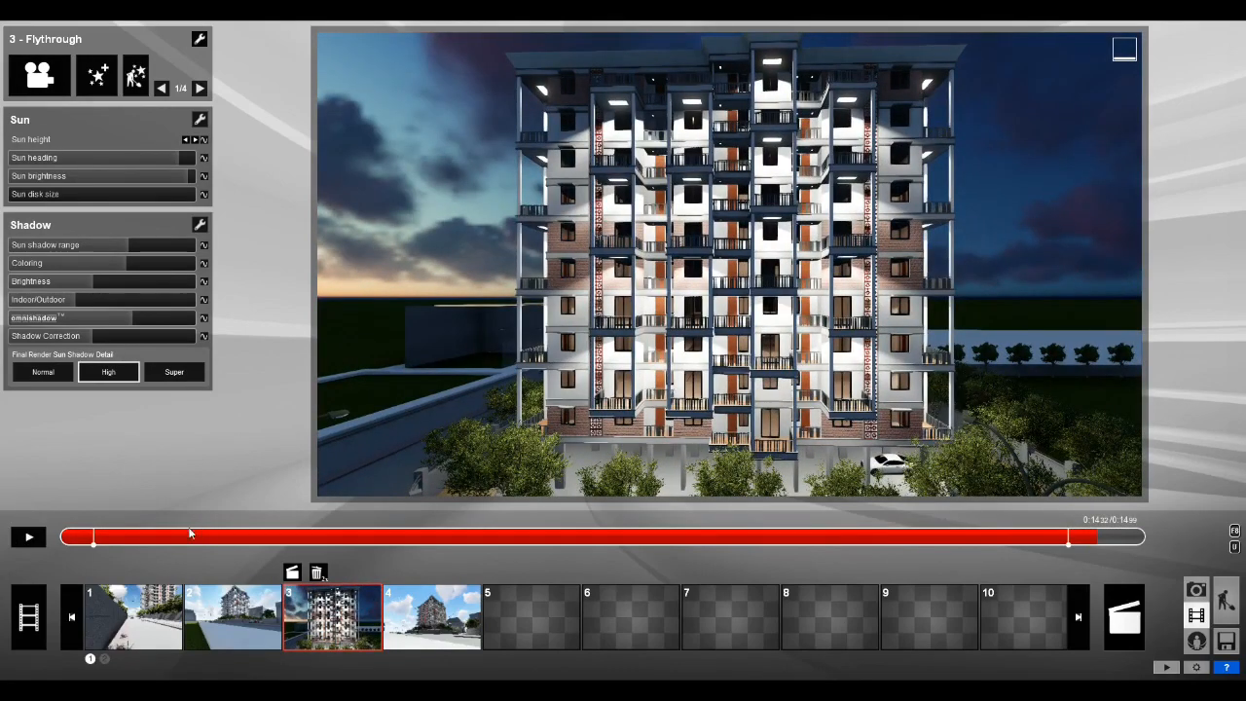
pyautogui.moveTo(179, 540); pyautogui.dragTo(21, 550)
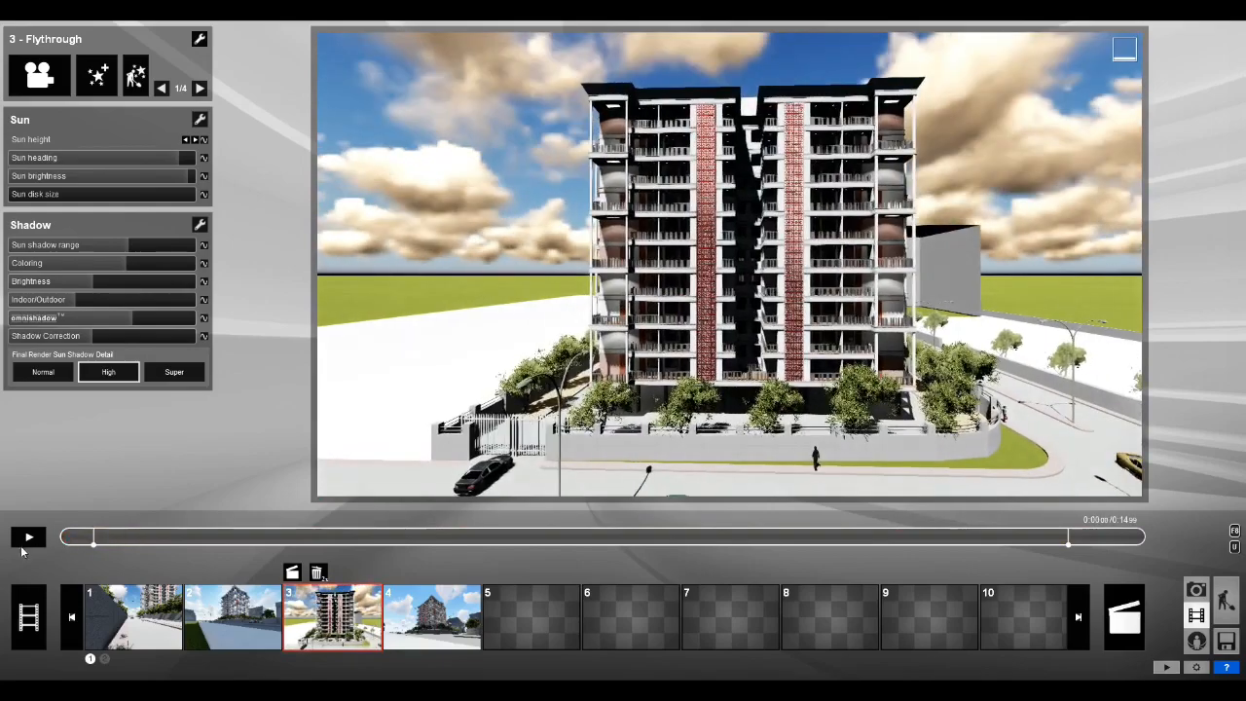
pyautogui.click(27, 539)
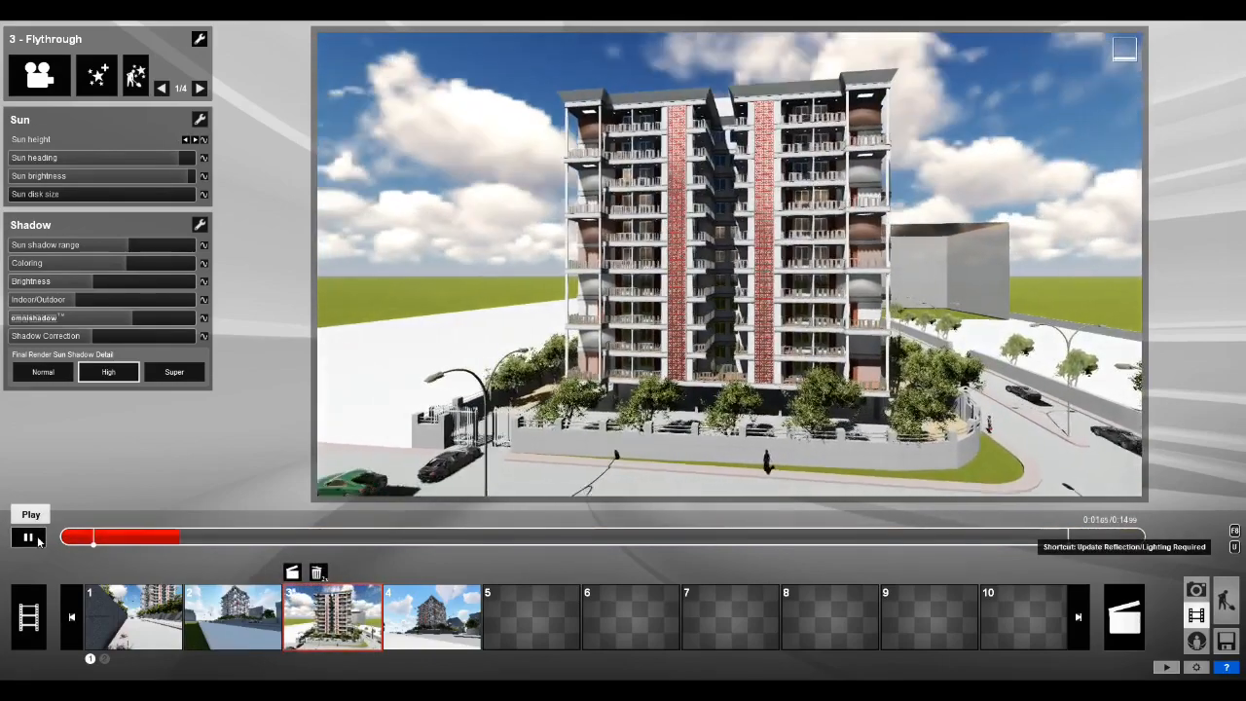
pyautogui.click(28, 537)
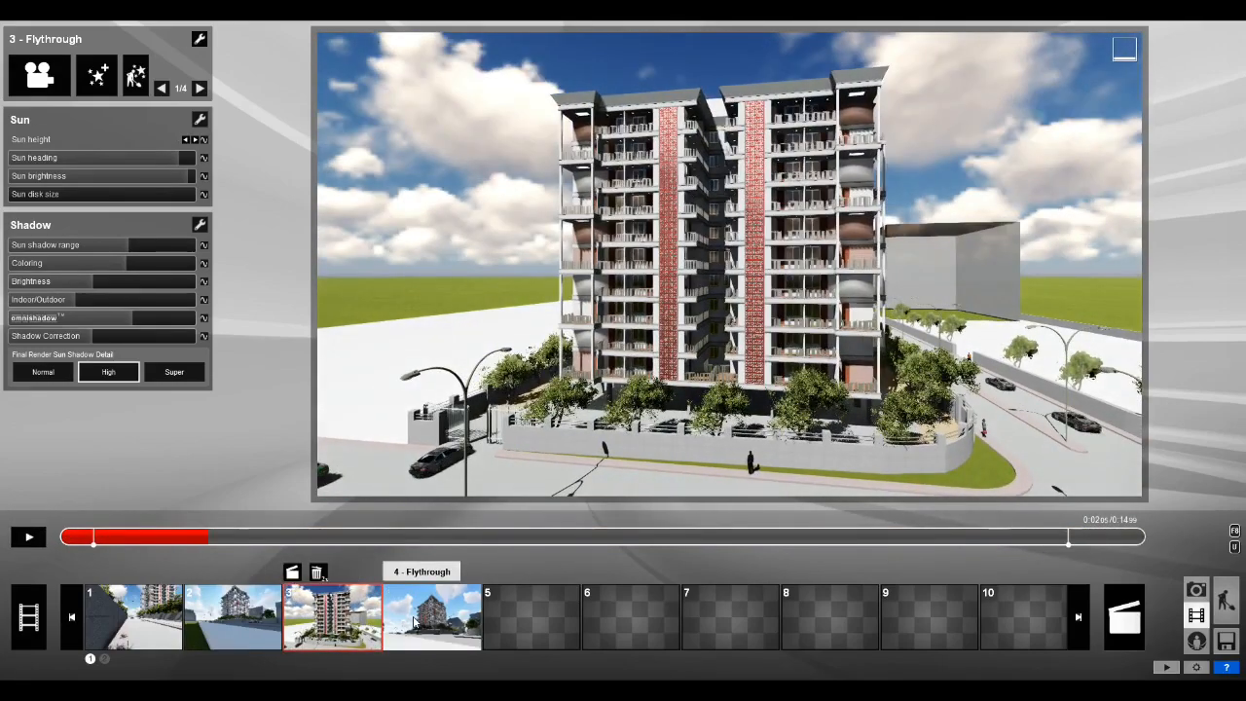
# Step: Switch to clip 4 and remove its Mass Move effect
pyautogui.click(414, 621)
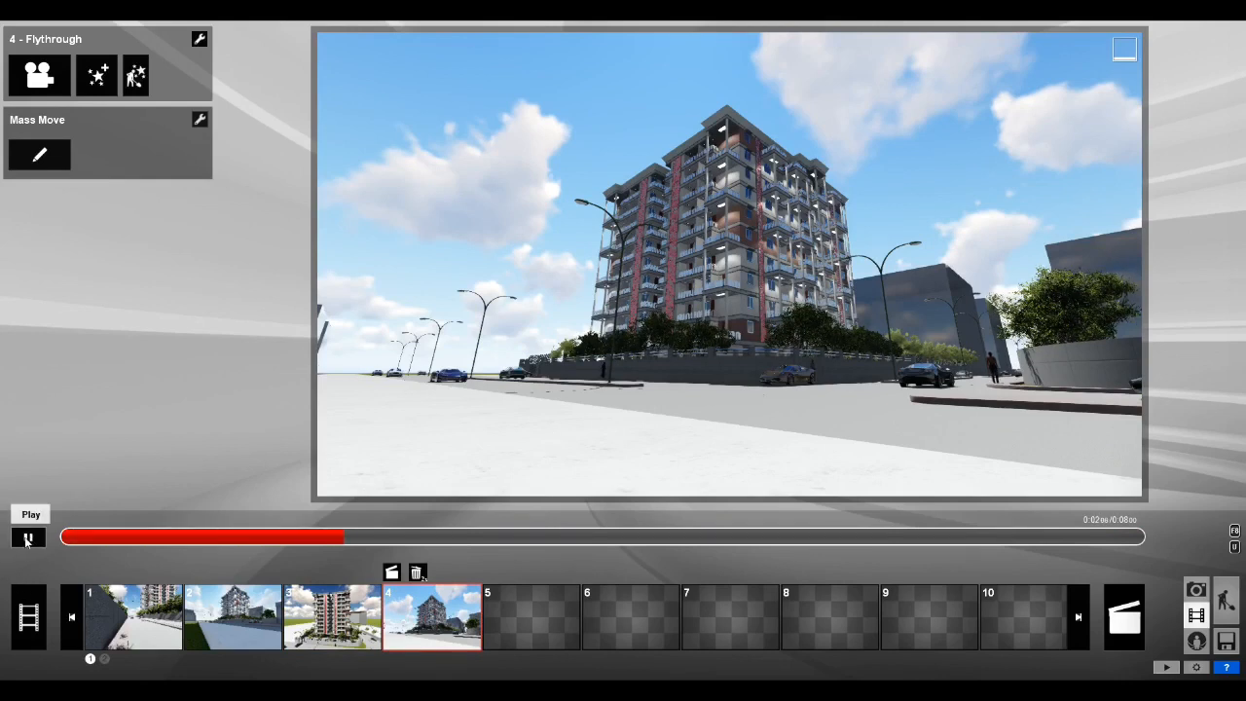
pyautogui.click(201, 122)
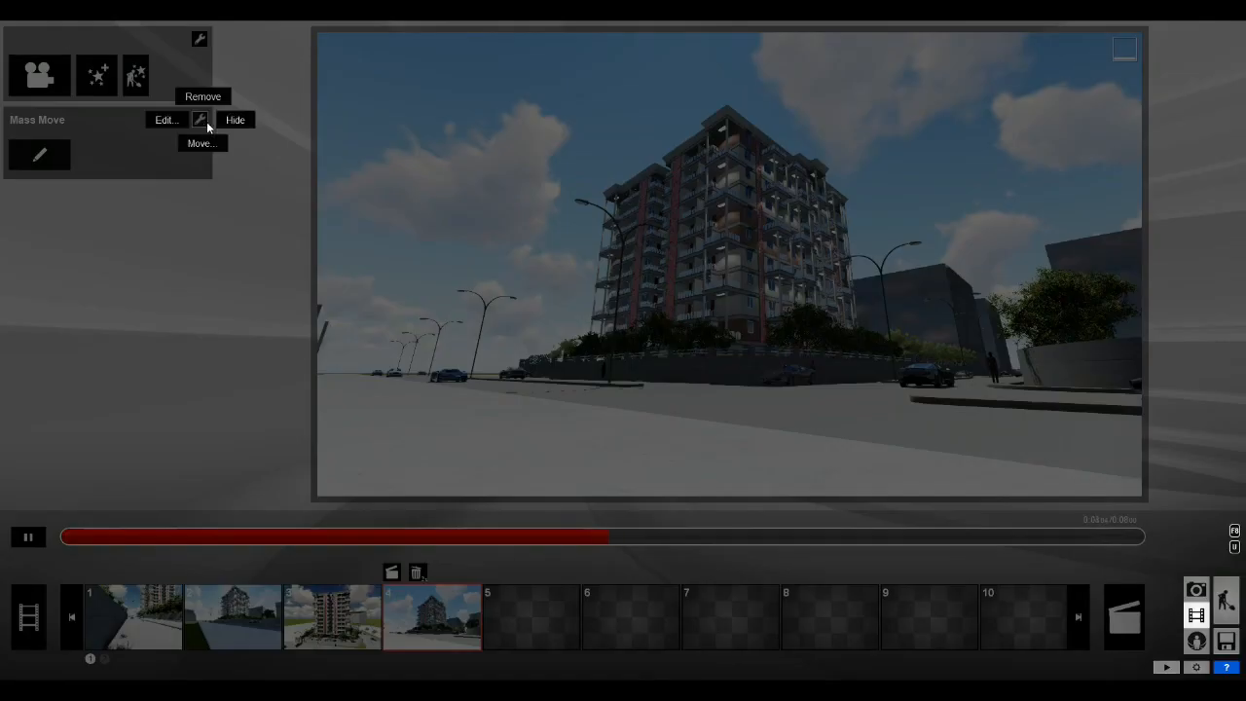
pyautogui.click(208, 99)
pyautogui.click(199, 41)
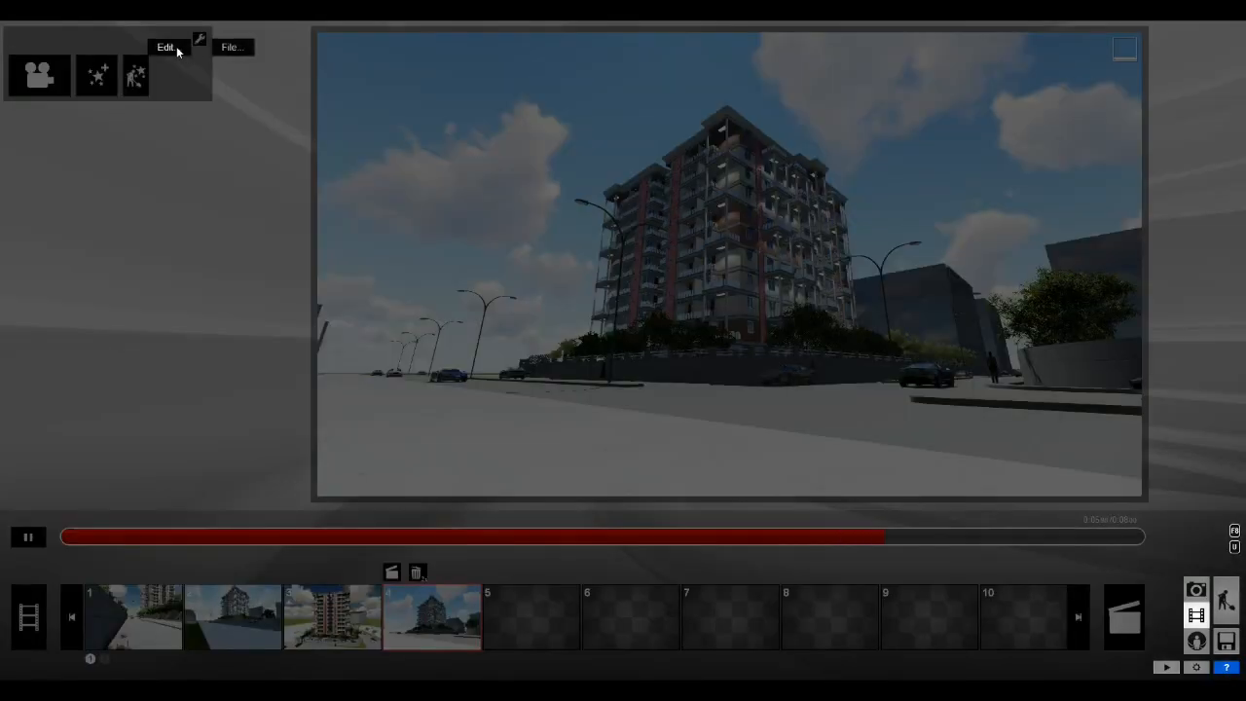
pyautogui.click(176, 46)
pyautogui.click(130, 48)
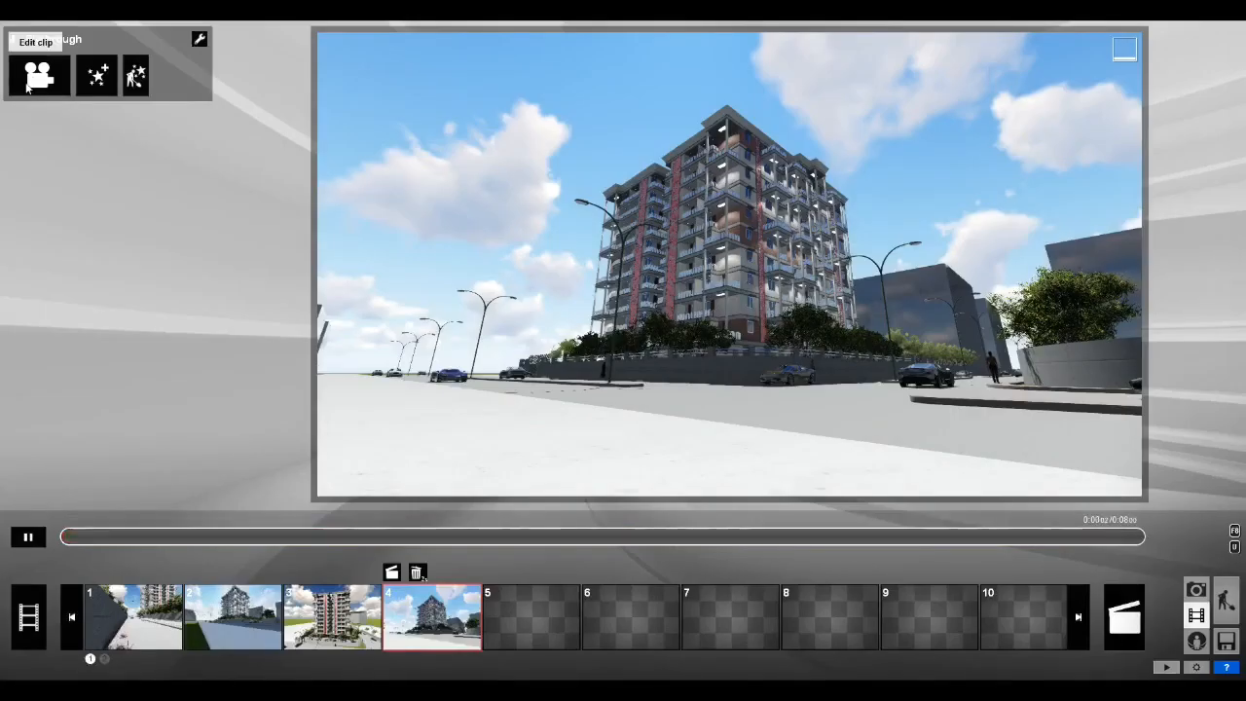
# Step: Copy all effects from clip 1 and paste them into clip 4
pyautogui.click(127, 639)
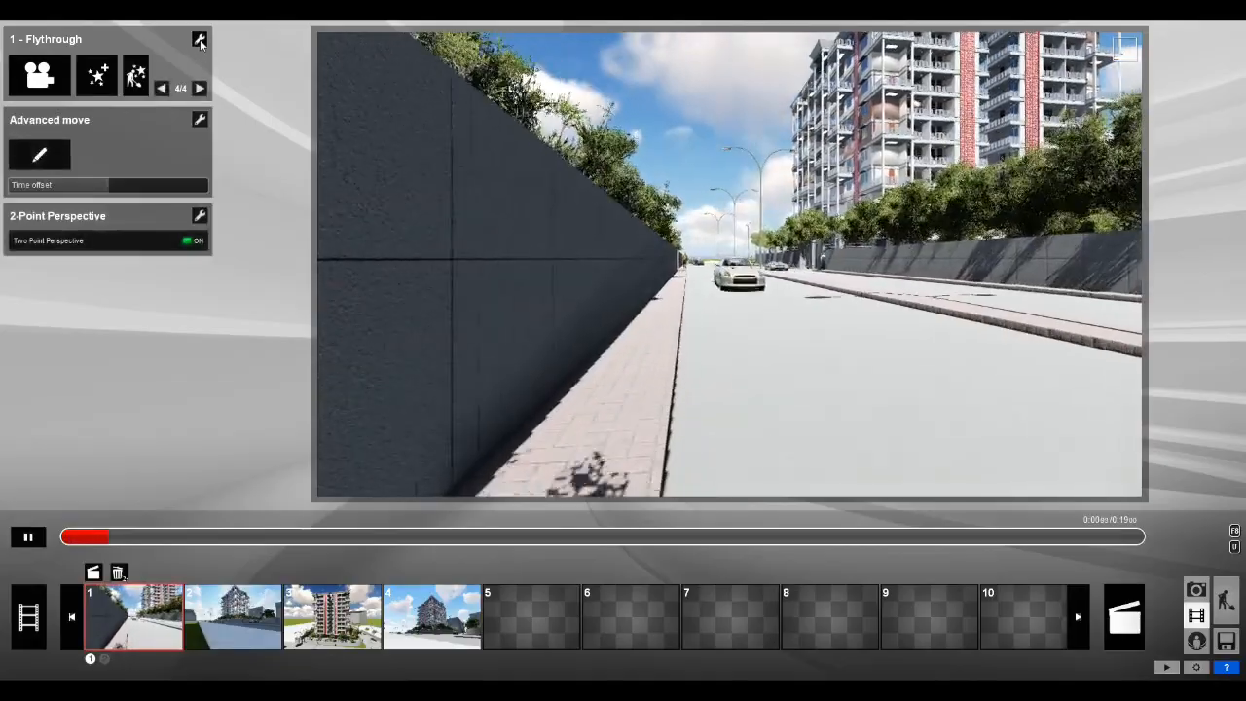
pyautogui.click(199, 41)
pyautogui.click(171, 51)
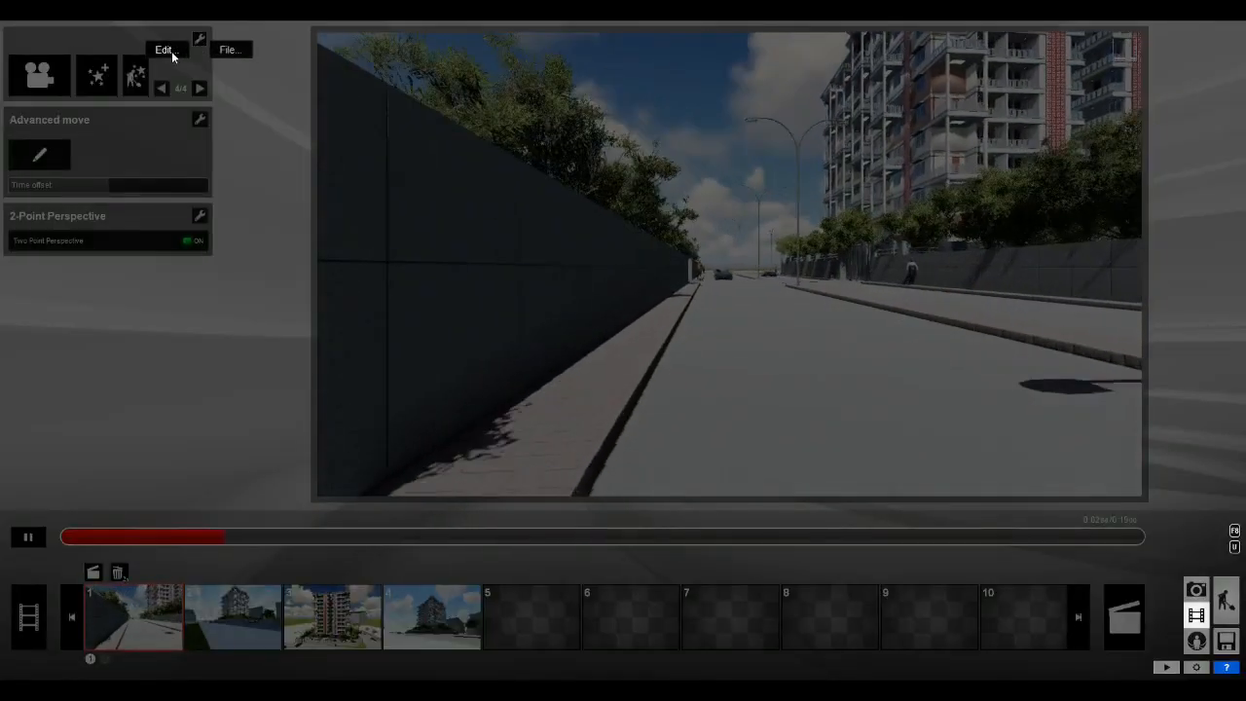
pyautogui.click(124, 52)
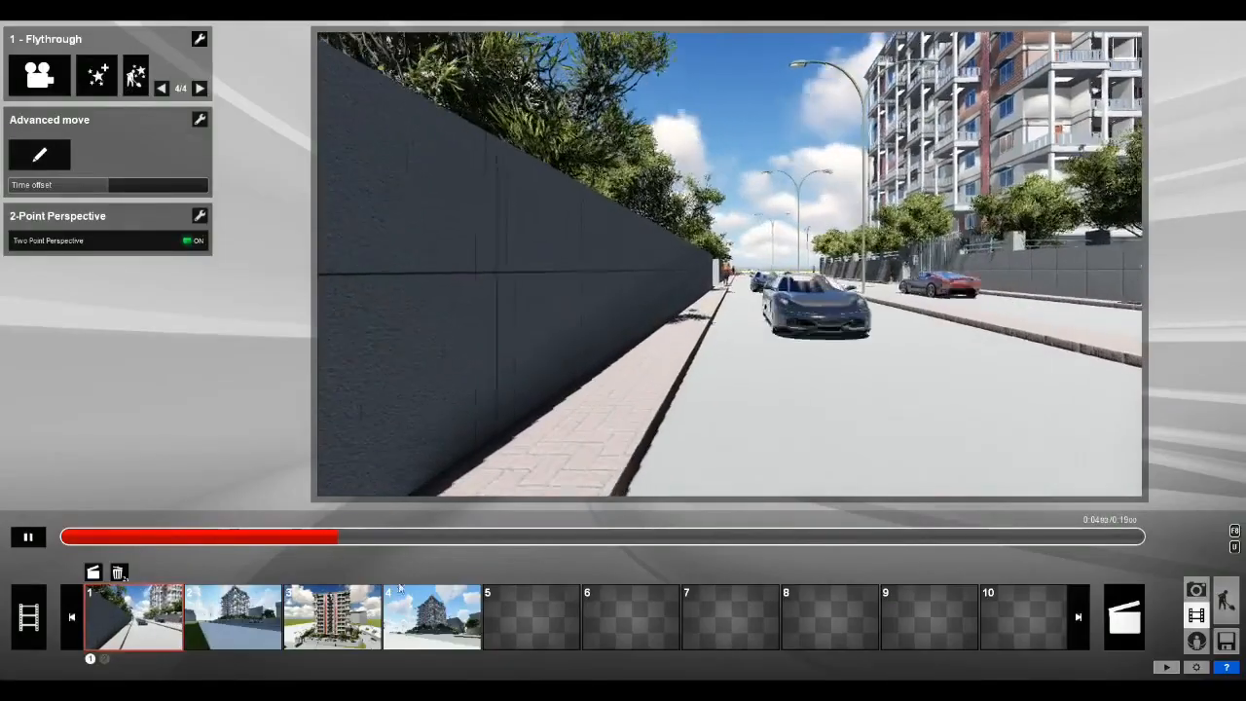
pyautogui.click(419, 619)
pyautogui.click(198, 41)
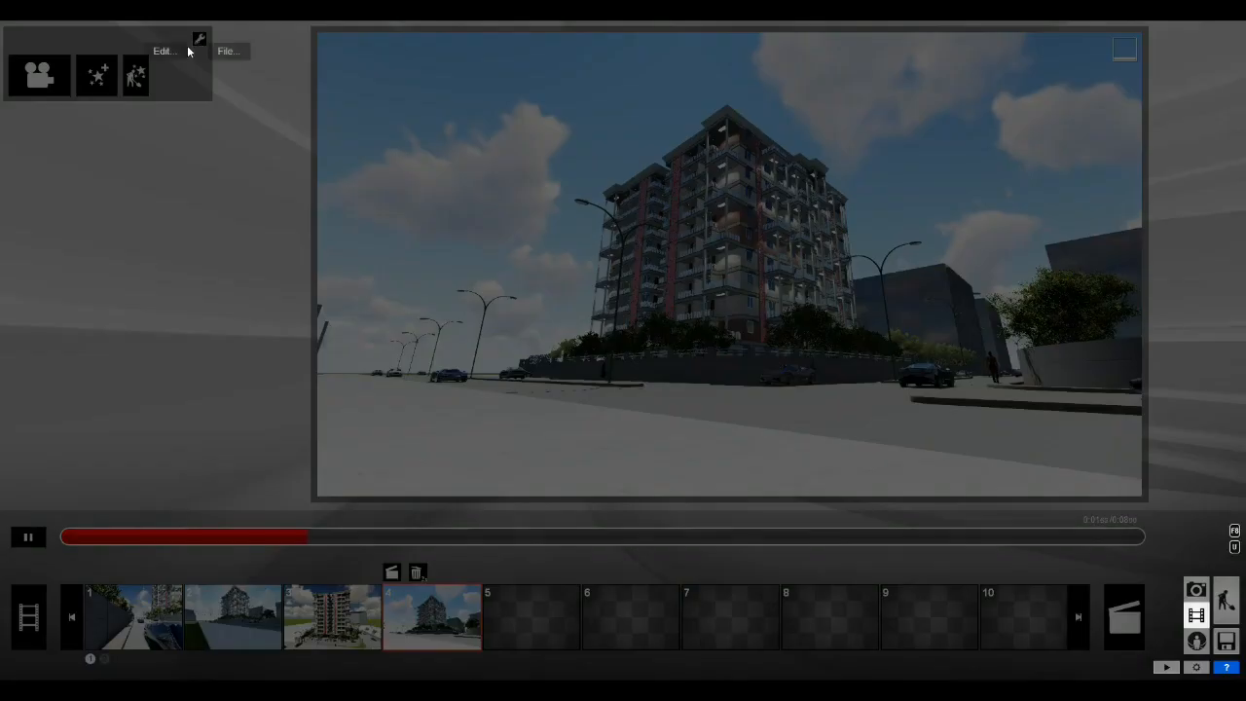
pyautogui.click(156, 49)
pyautogui.click(126, 73)
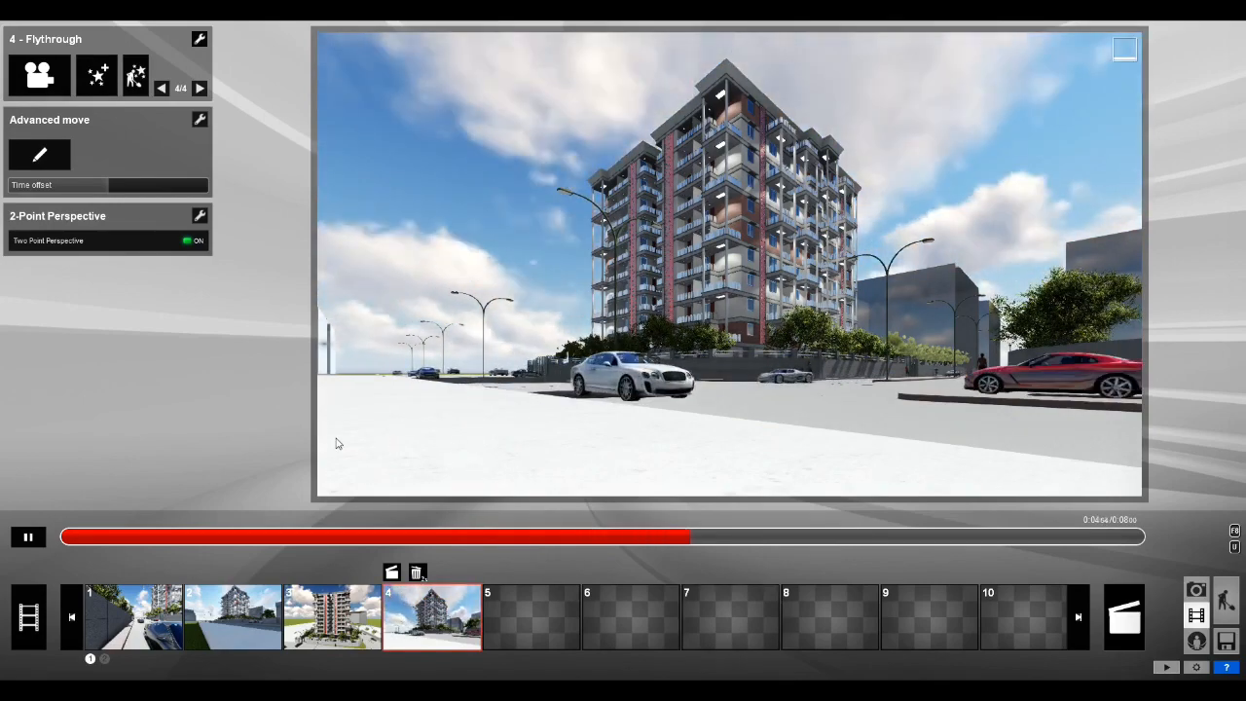
# Step: Add the Depth of Field effect to clip 4, and open and close its focus point selection
pyautogui.click(97, 78)
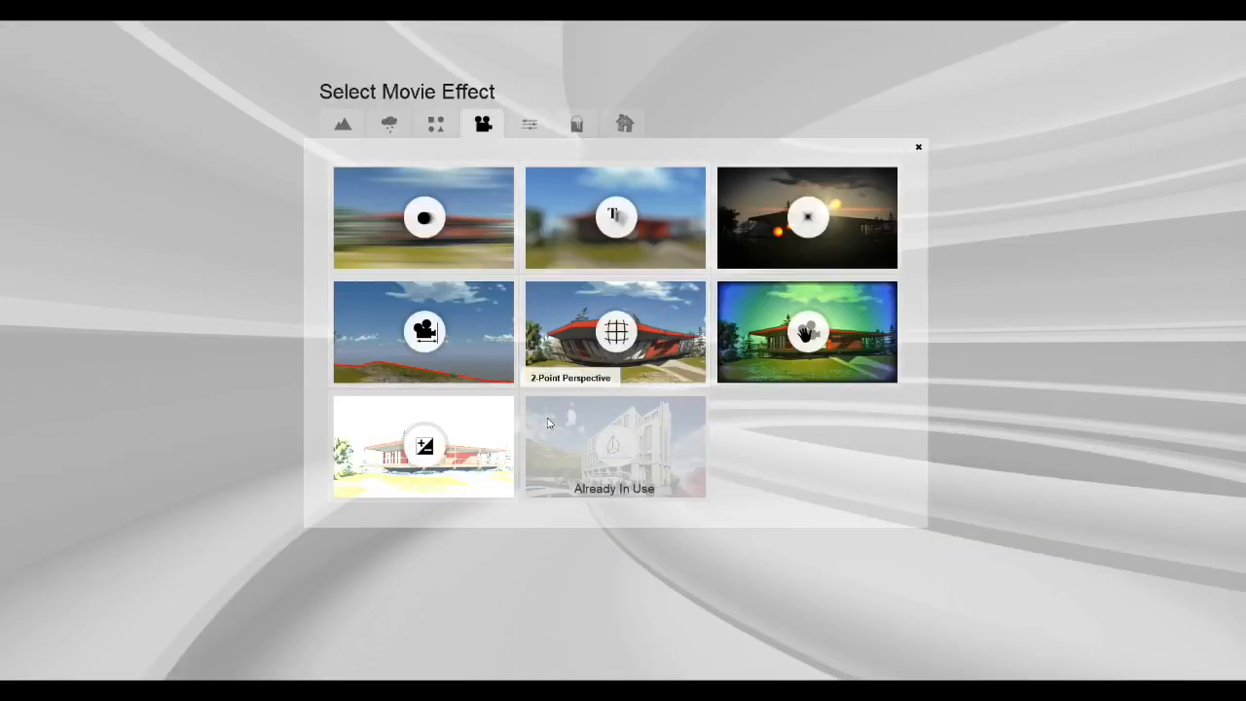
pyautogui.click(672, 209)
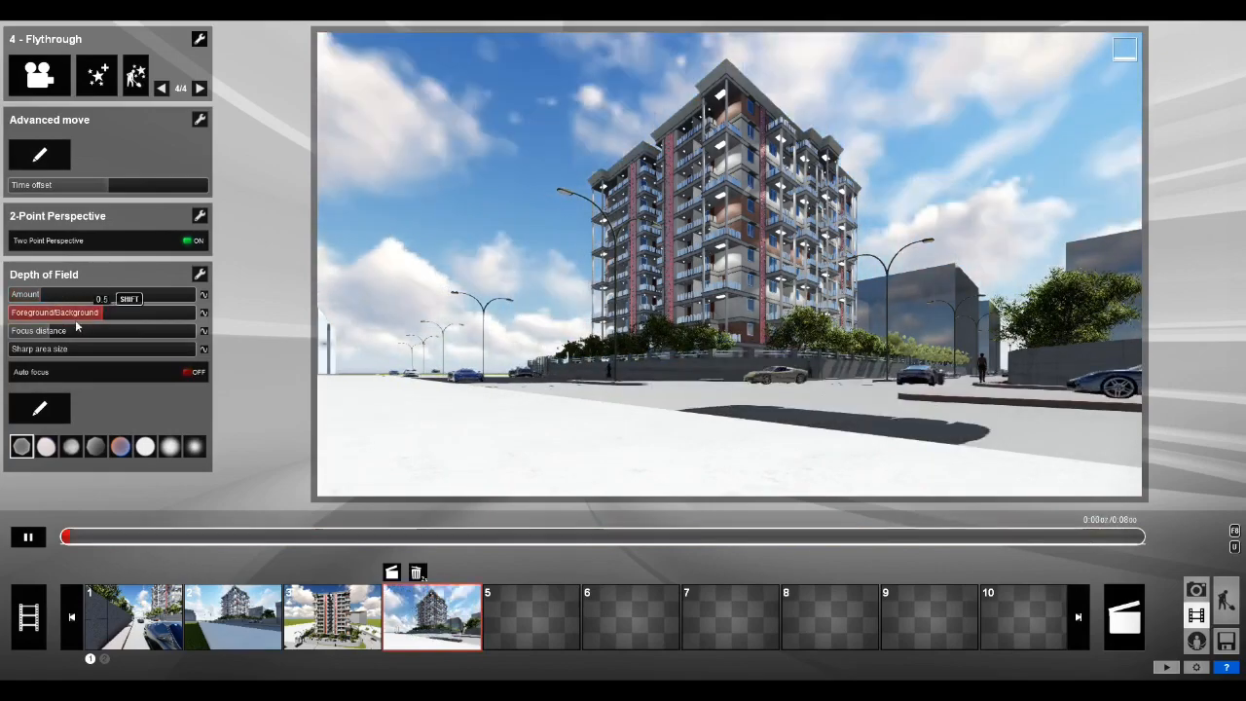
pyautogui.click(41, 411)
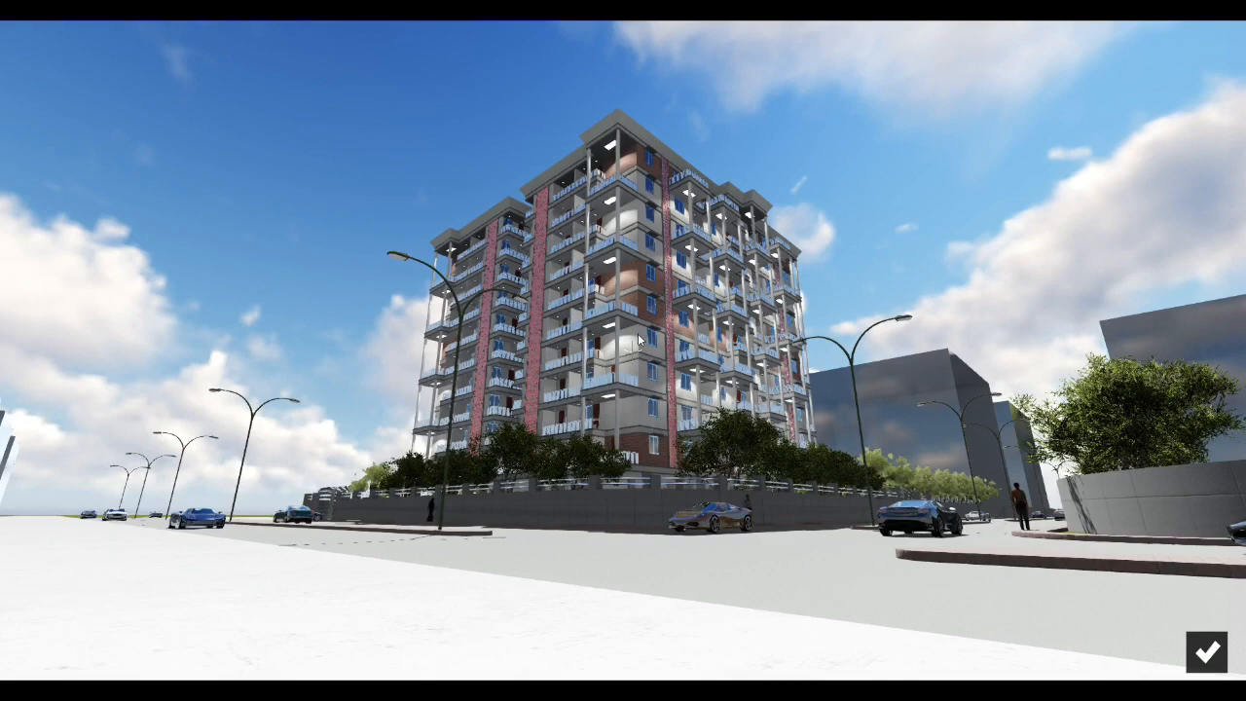
pyautogui.click(1207, 652)
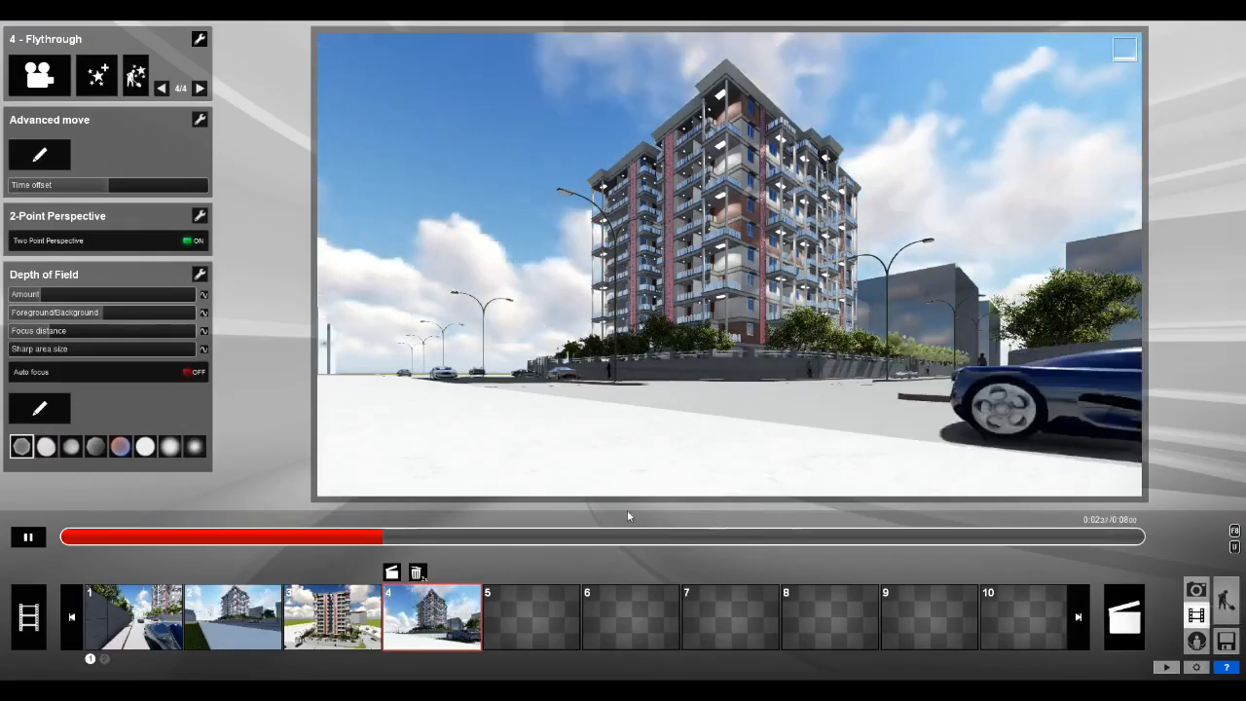
# Step: Try a higher Depth of Field amount with several near and far focus distances on clip 4
pyautogui.moveTo(49, 334); pyautogui.dragTo(112, 336)
pyautogui.moveTo(46, 300); pyautogui.dragTo(87, 300)
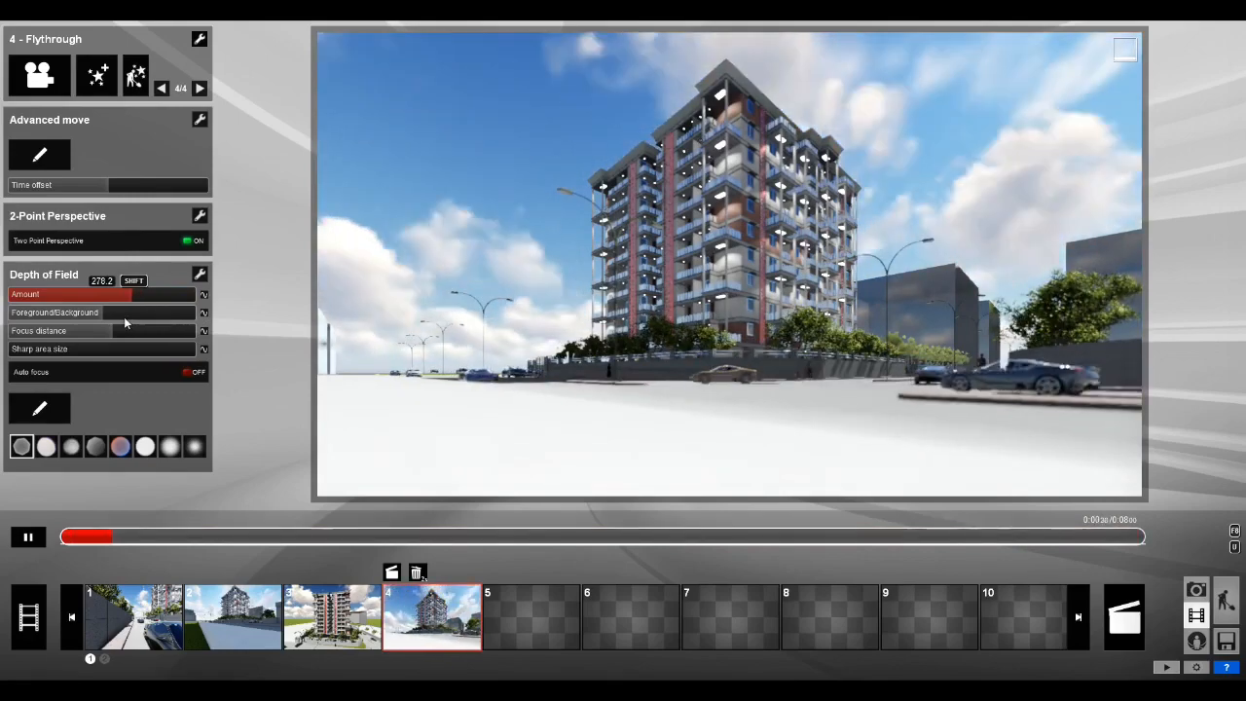
pyautogui.click(117, 313)
pyautogui.moveTo(105, 336); pyautogui.dragTo(17, 338)
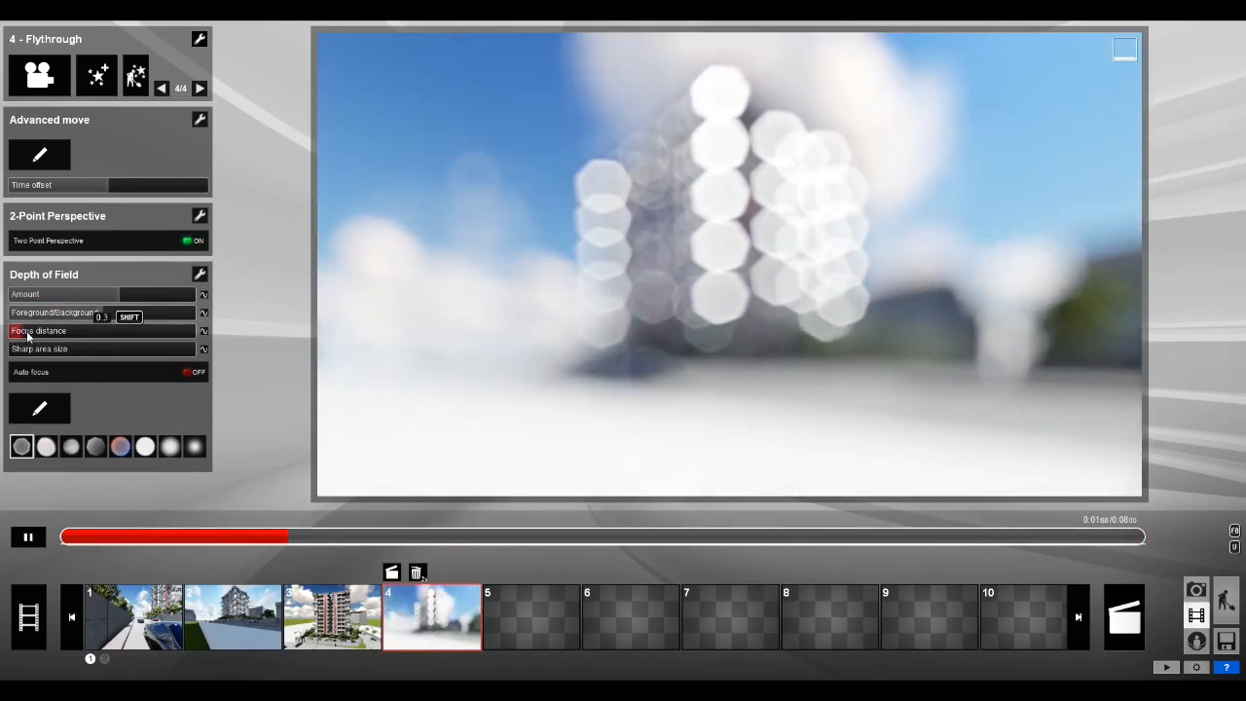
pyautogui.moveTo(26, 336); pyautogui.dragTo(43, 338)
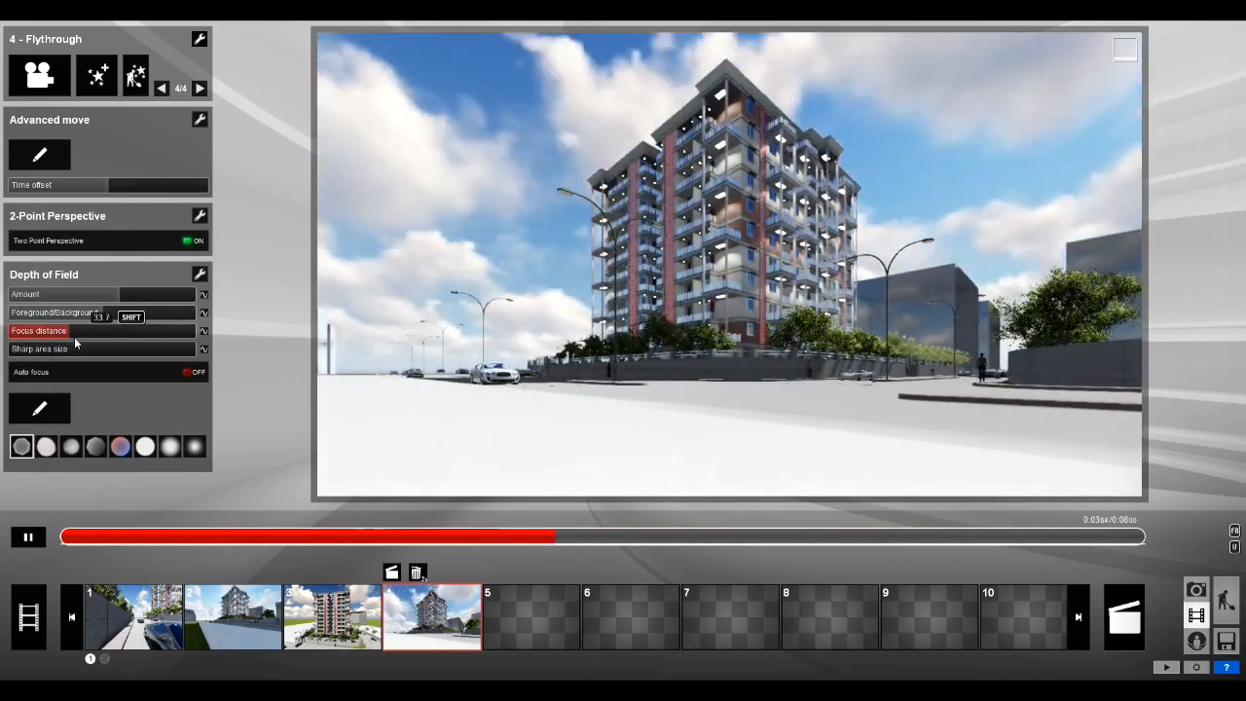
pyautogui.moveTo(112, 346); pyautogui.dragTo(48, 331)
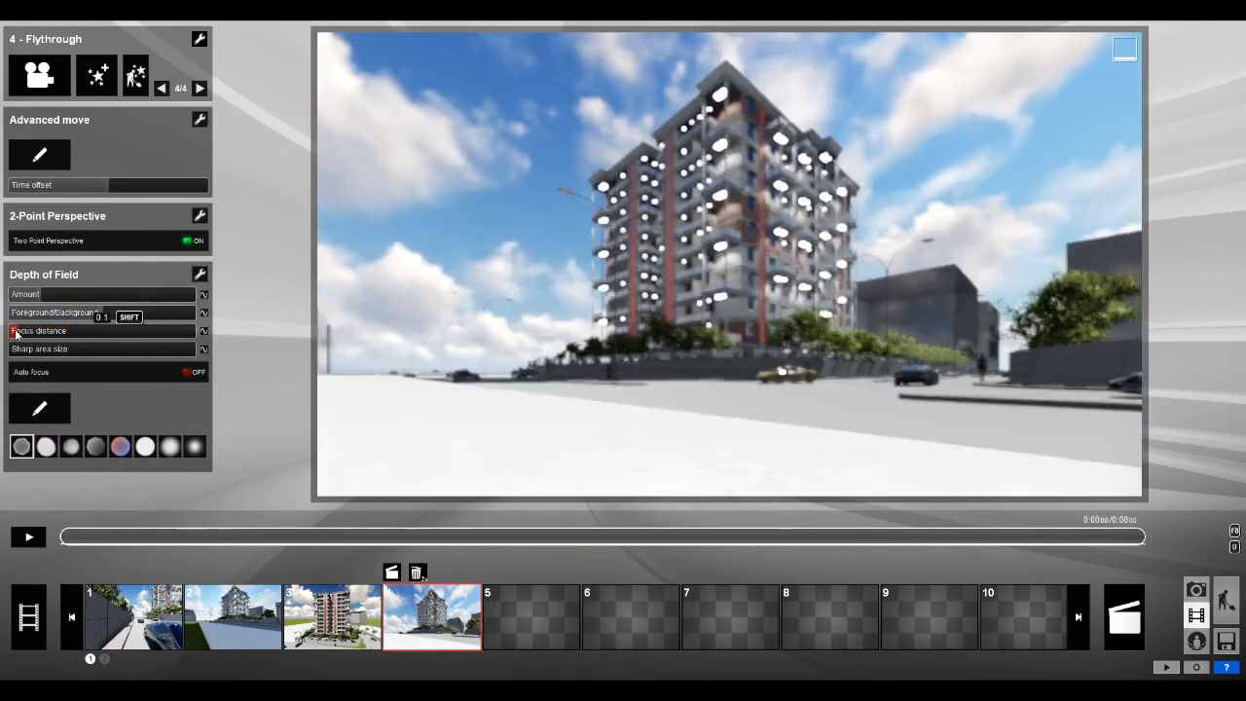
# Step: Keyframe a near-zero Depth of Field focus distance at clip 4's start, and a slightly larger one at about 2.0 s
pyautogui.moveTo(16, 334); pyautogui.dragTo(14, 332)
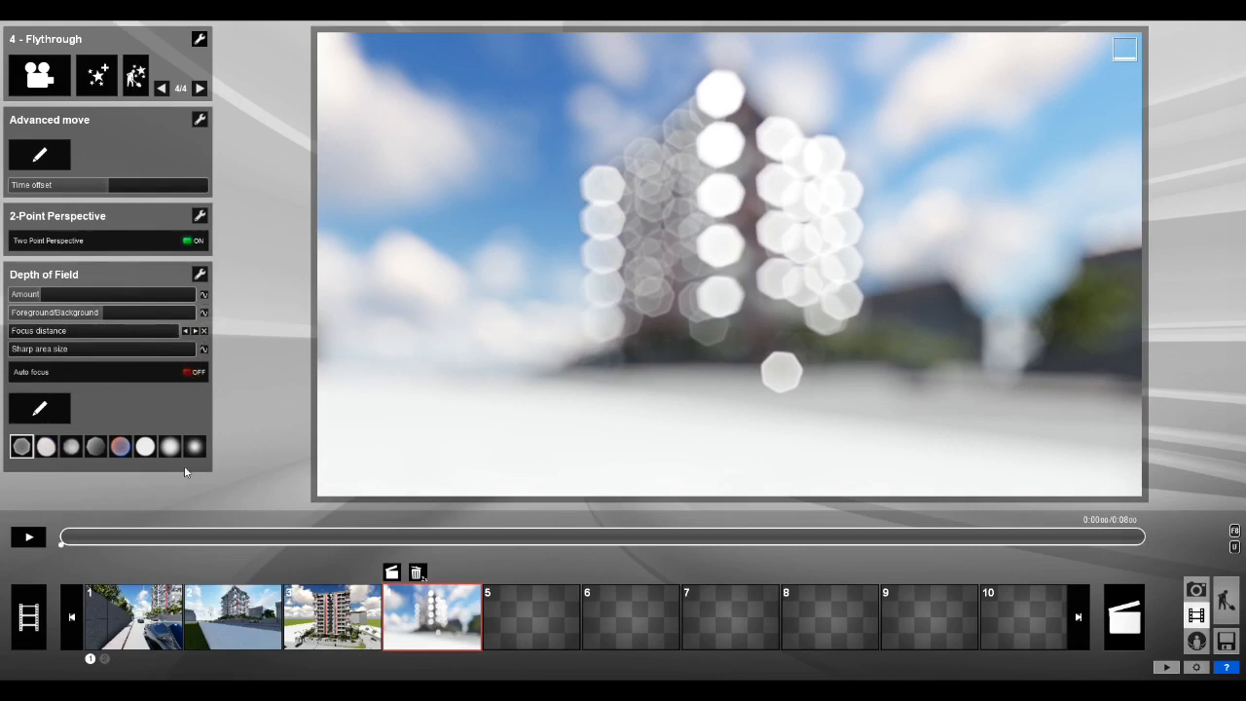
pyautogui.moveTo(74, 536); pyautogui.dragTo(237, 552)
pyautogui.moveTo(277, 548); pyautogui.dragTo(312, 536)
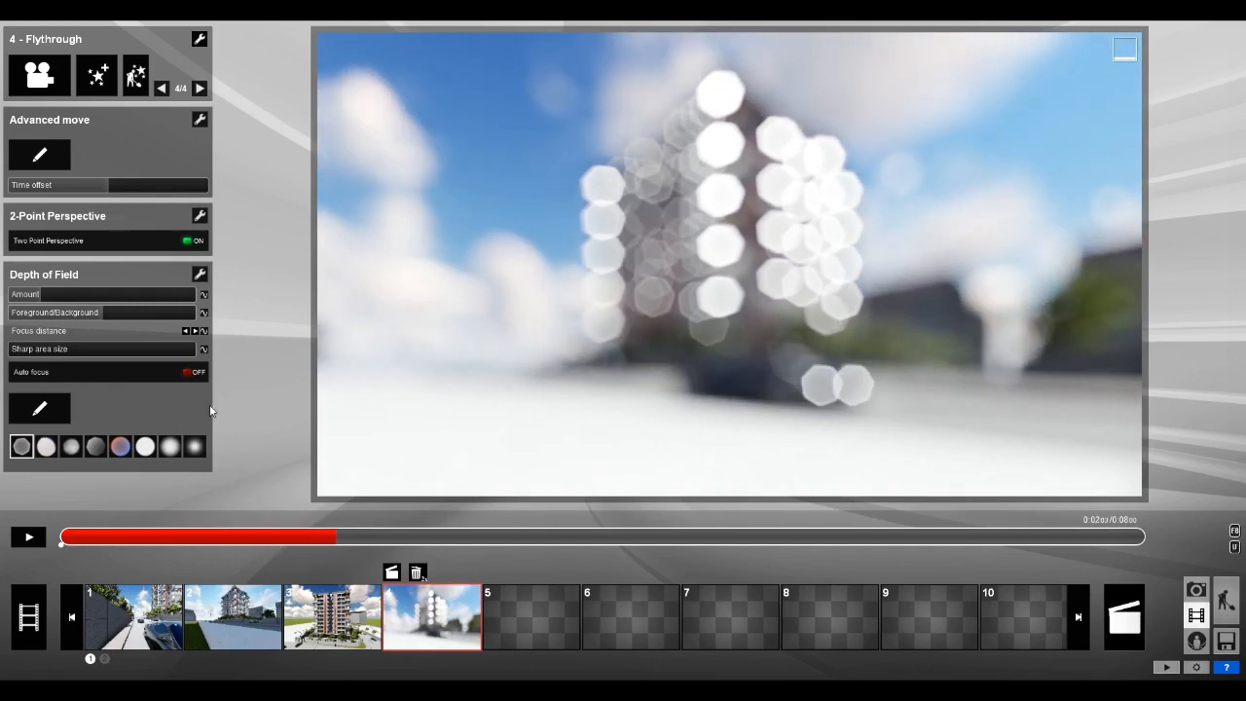
pyautogui.click(204, 331)
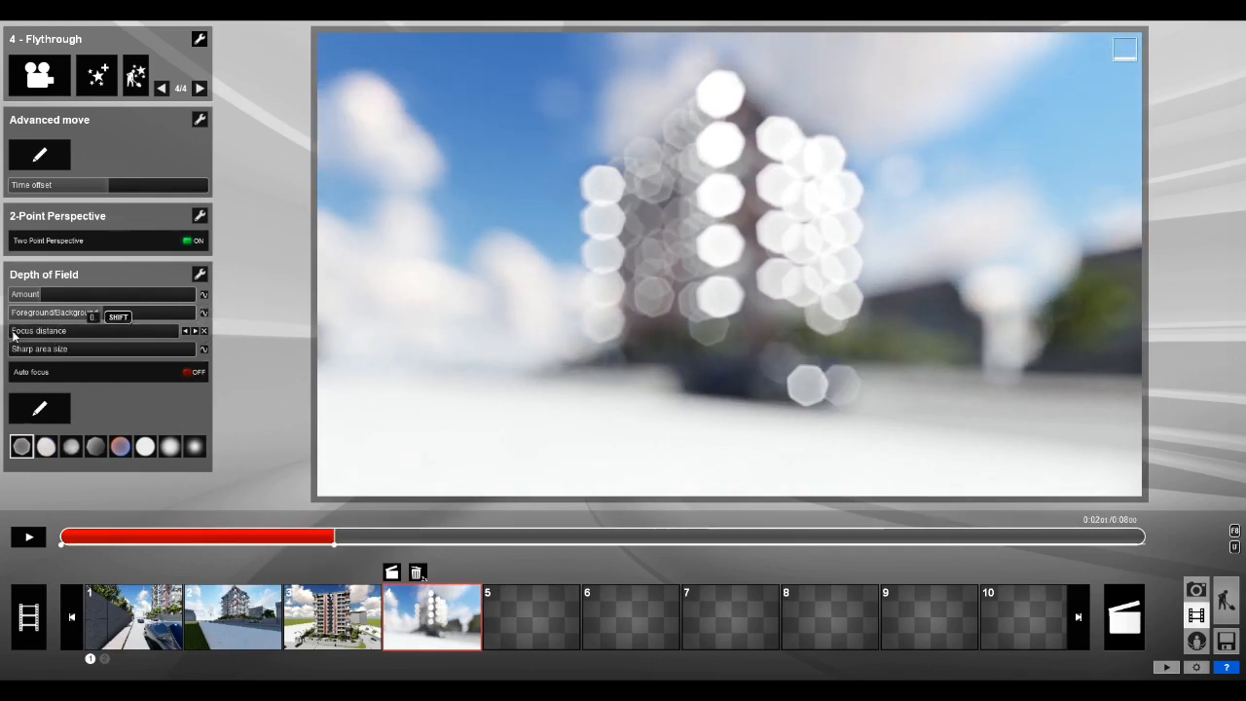
pyautogui.moveTo(14, 336); pyautogui.dragTo(15, 335)
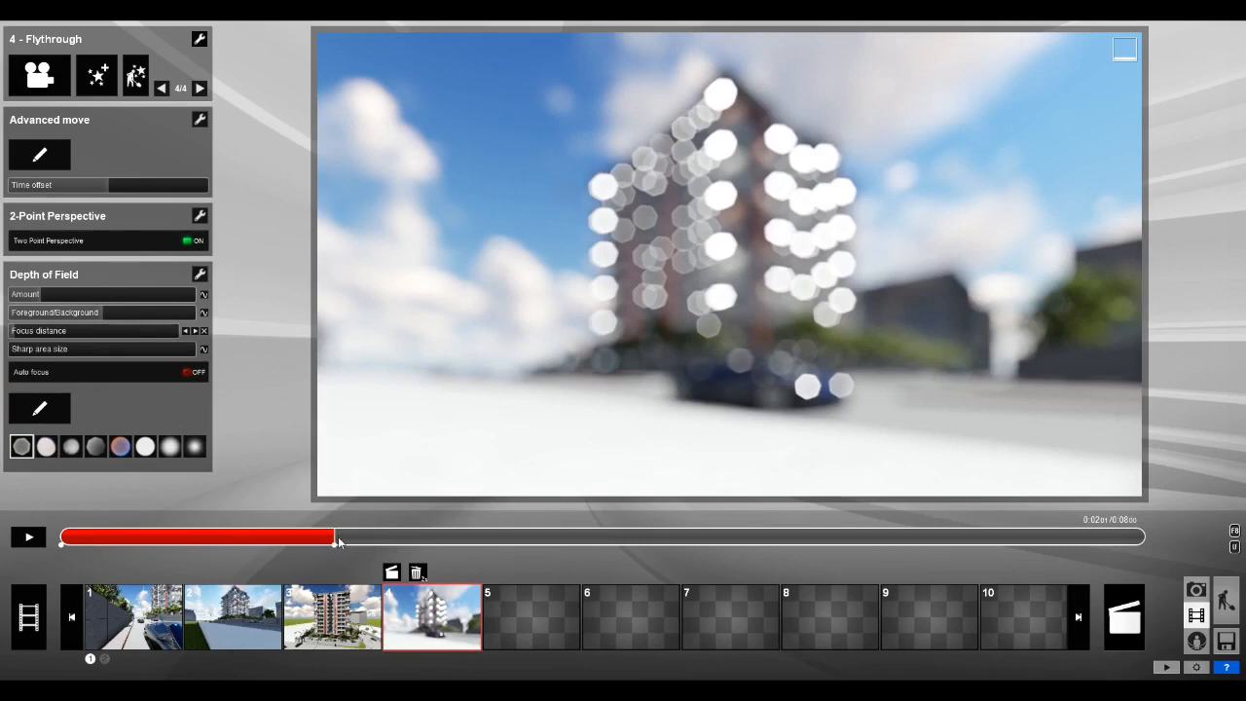
# Step: Keyframe the focus distance at about 4.8 s and 7.0 s, raising it each time until the whole building is in focus
pyautogui.moveTo(338, 537); pyautogui.dragTo(708, 550)
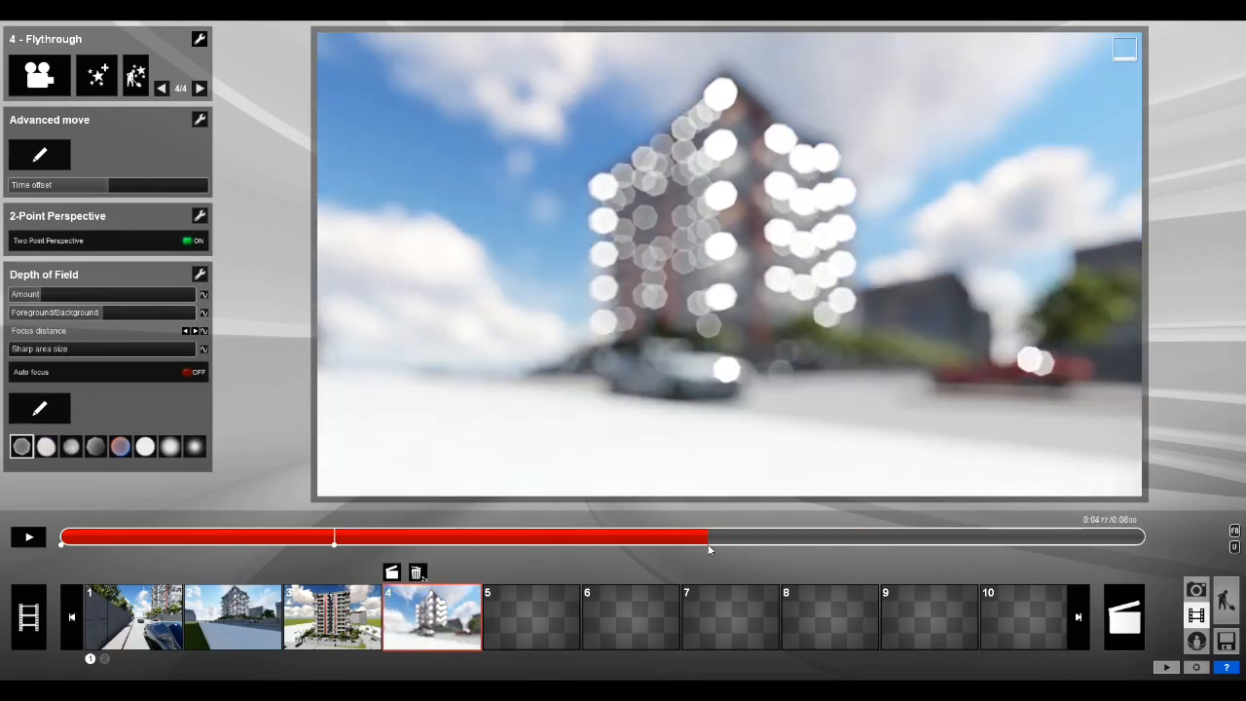
pyautogui.click(203, 333)
pyautogui.moveTo(21, 334); pyautogui.dragTo(22, 334)
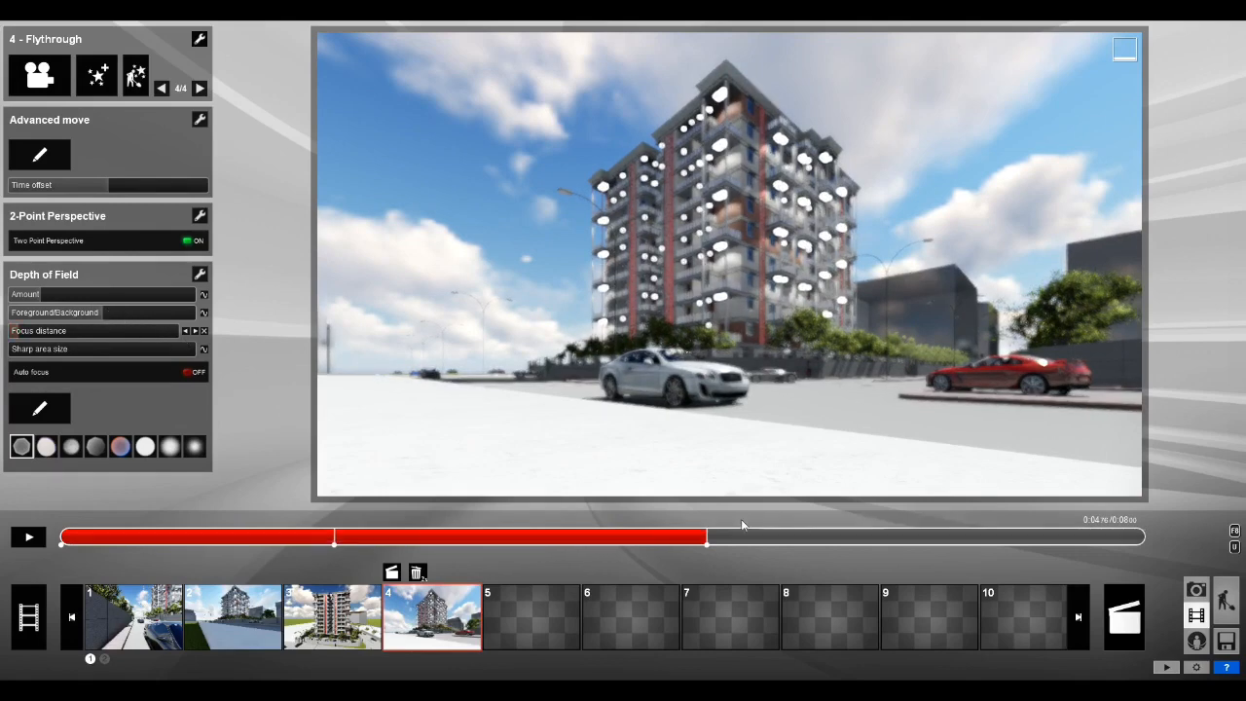
pyautogui.moveTo(718, 543); pyautogui.dragTo(1013, 551)
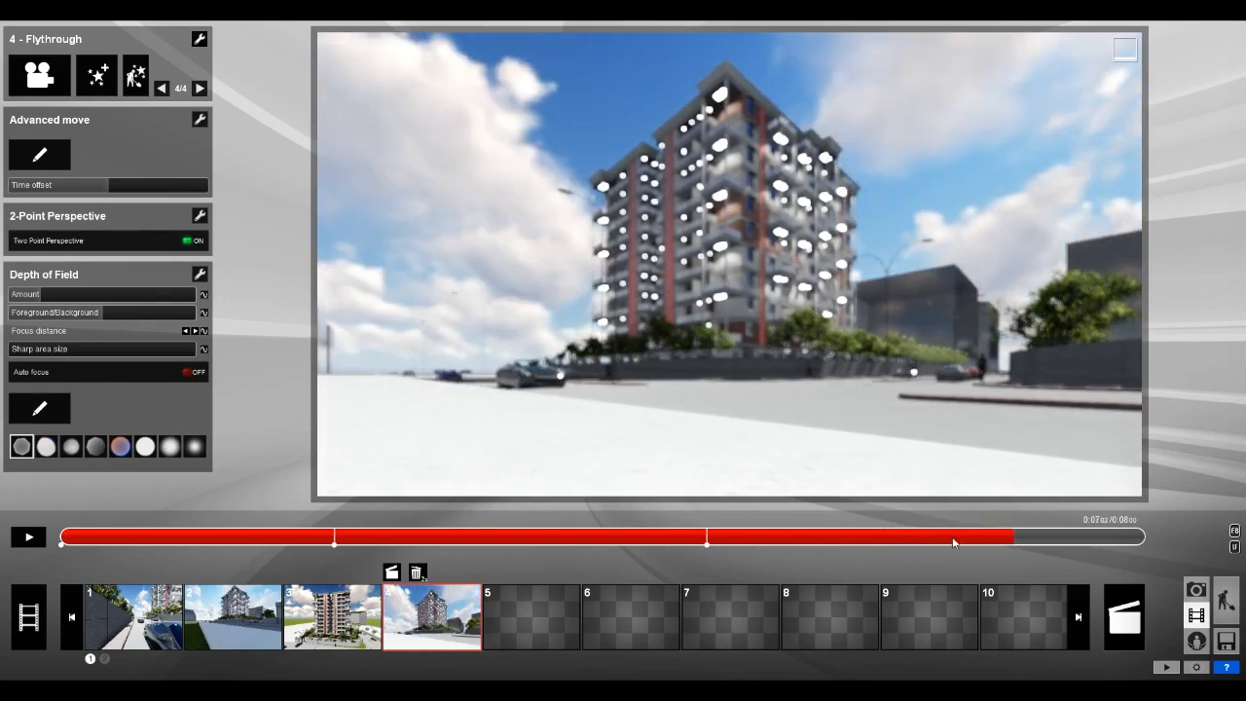
pyautogui.click(205, 332)
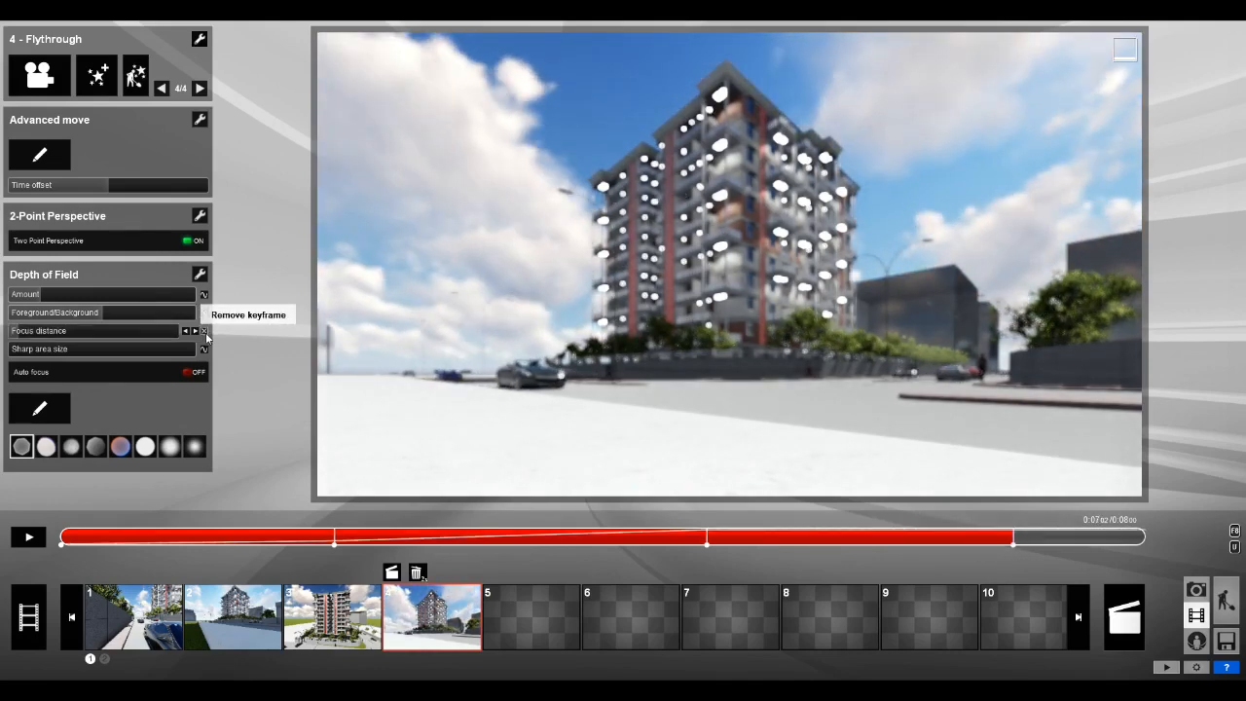
pyautogui.moveTo(43, 336); pyautogui.dragTo(56, 337)
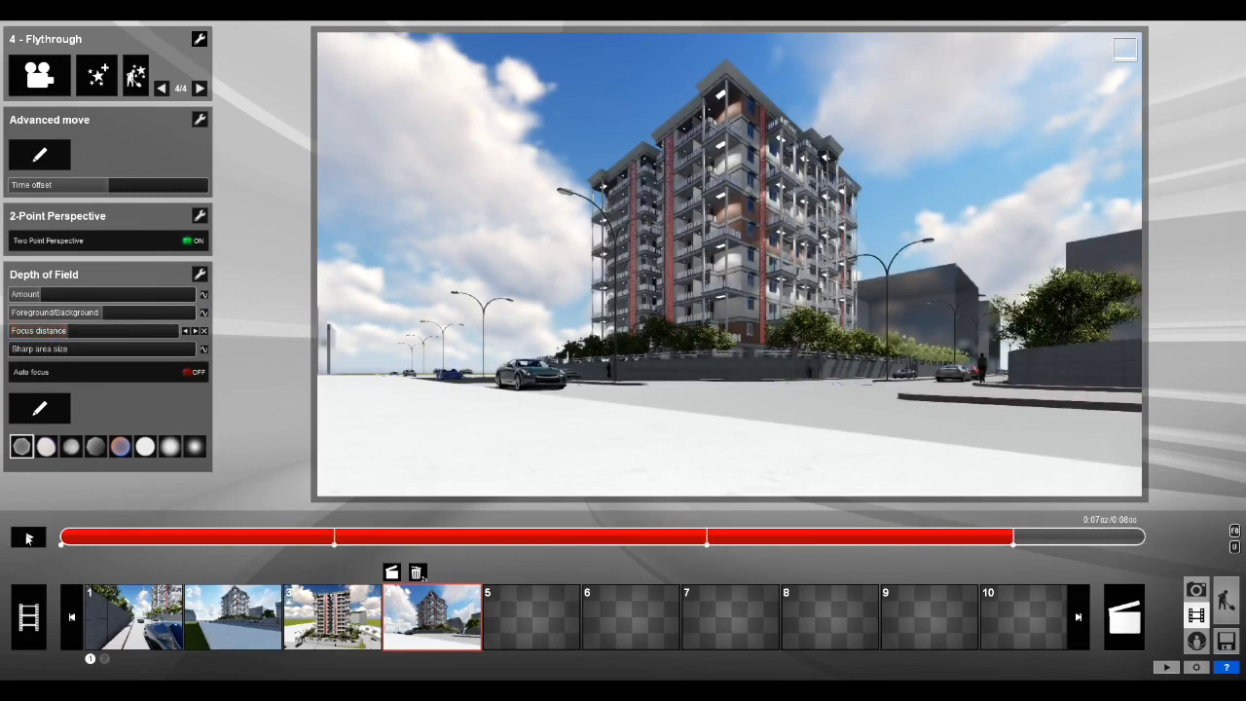
# Step: Play clip 4 to check the focus animation, and play the opening of the entire movie
pyautogui.click(28, 538)
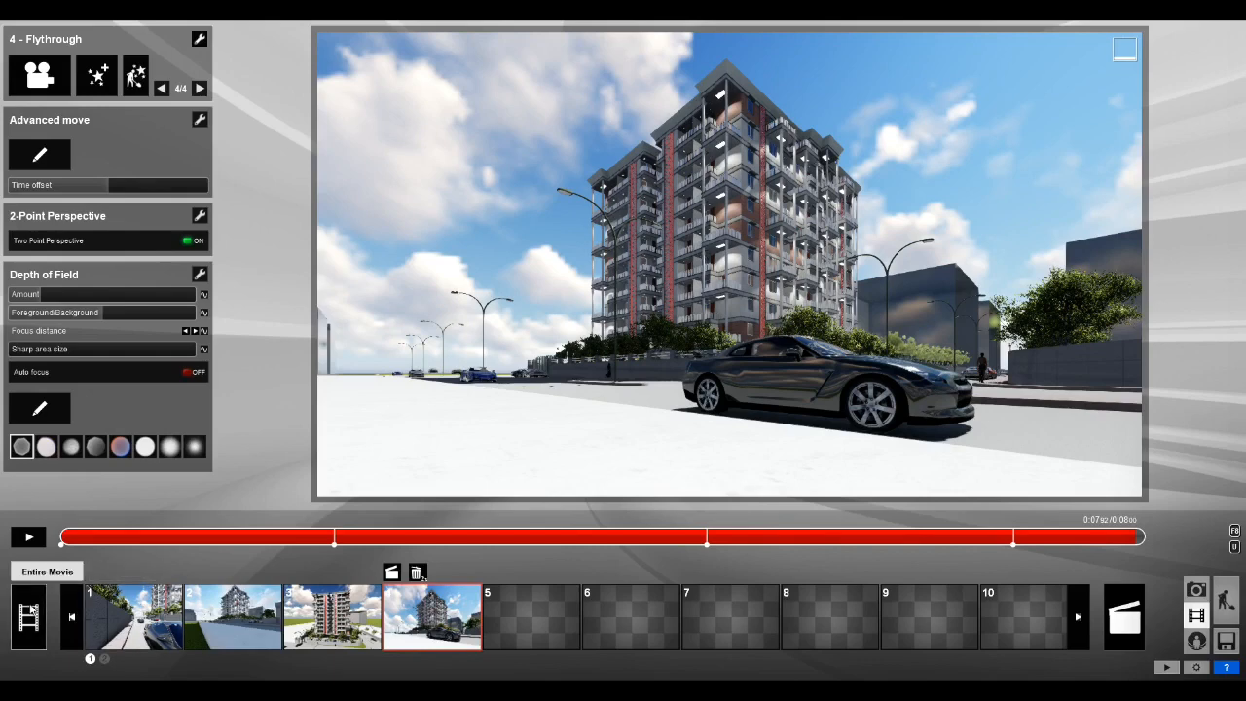
pyautogui.click(30, 613)
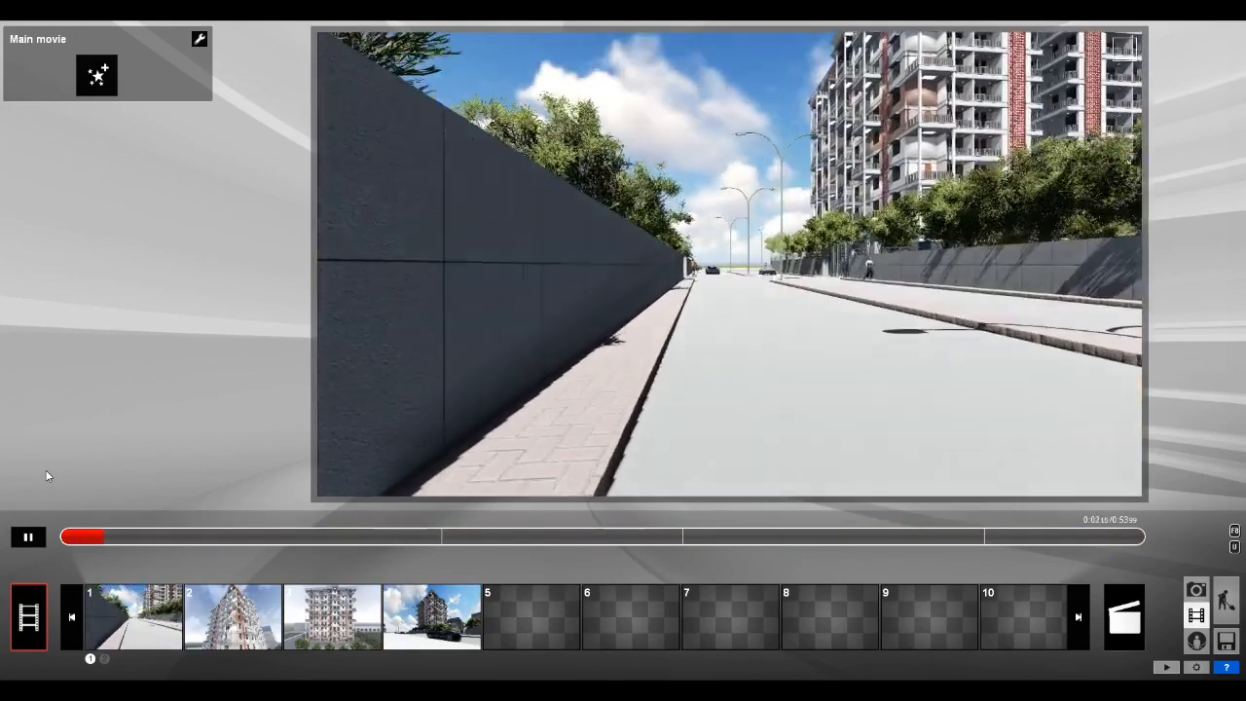
pyautogui.click(37, 538)
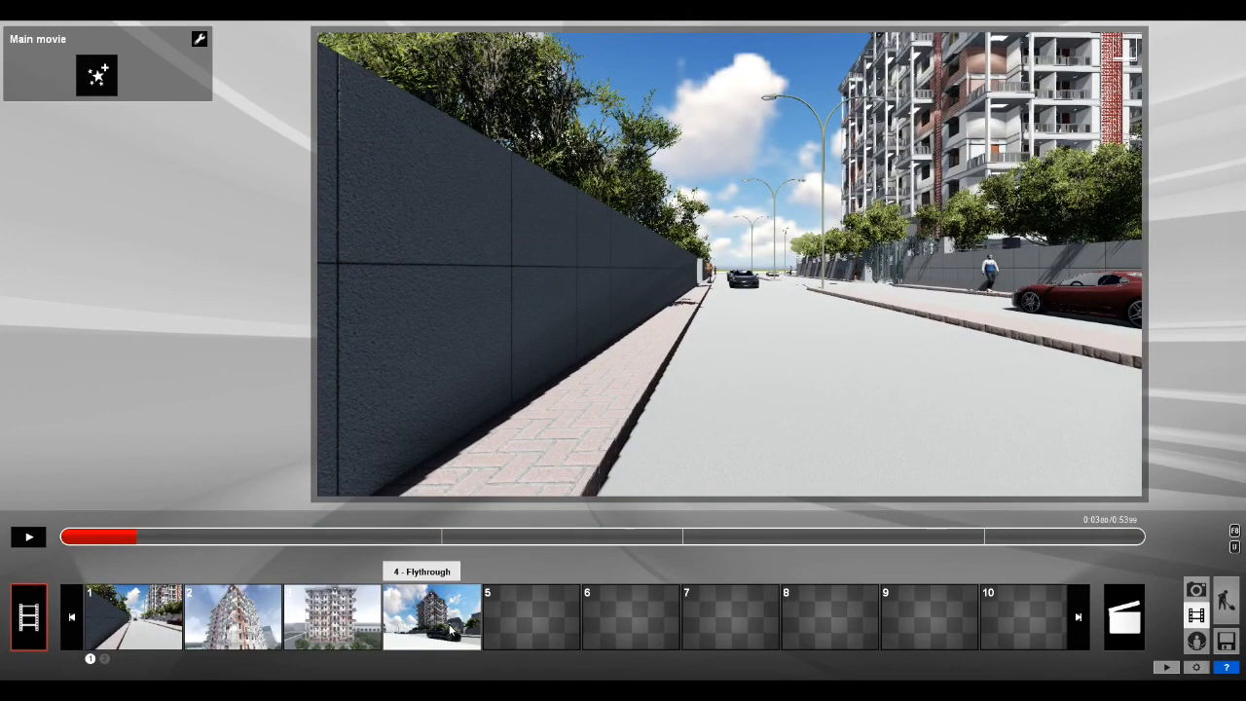
# Step: Move the 4 - Flythrough clip to the first slot and 2 - Flythrough to the second, and preview the clips in slots three and four
pyautogui.moveTo(448, 628)
pyautogui.mouseDown()
pyautogui.moveTo(306, 599)
pyautogui.moveTo(154, 602)
pyautogui.moveTo(132, 623)
pyautogui.mouseUp()
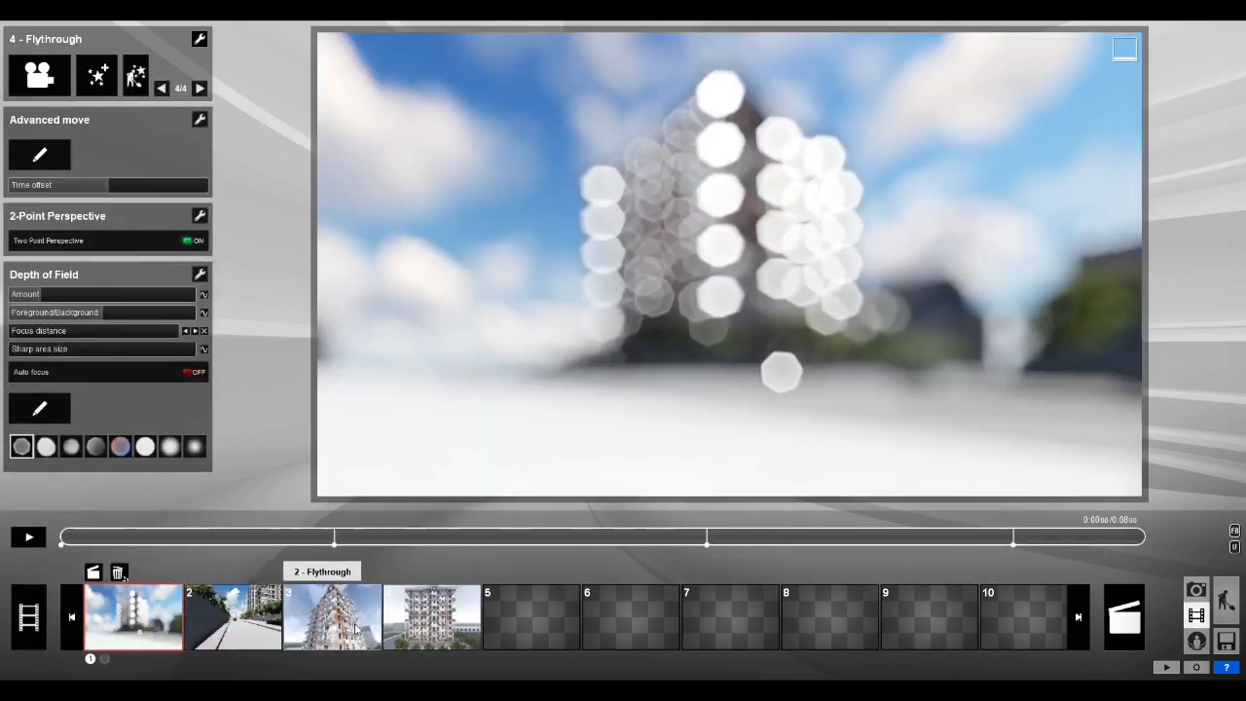
pyautogui.moveTo(356, 629); pyautogui.dragTo(208, 617)
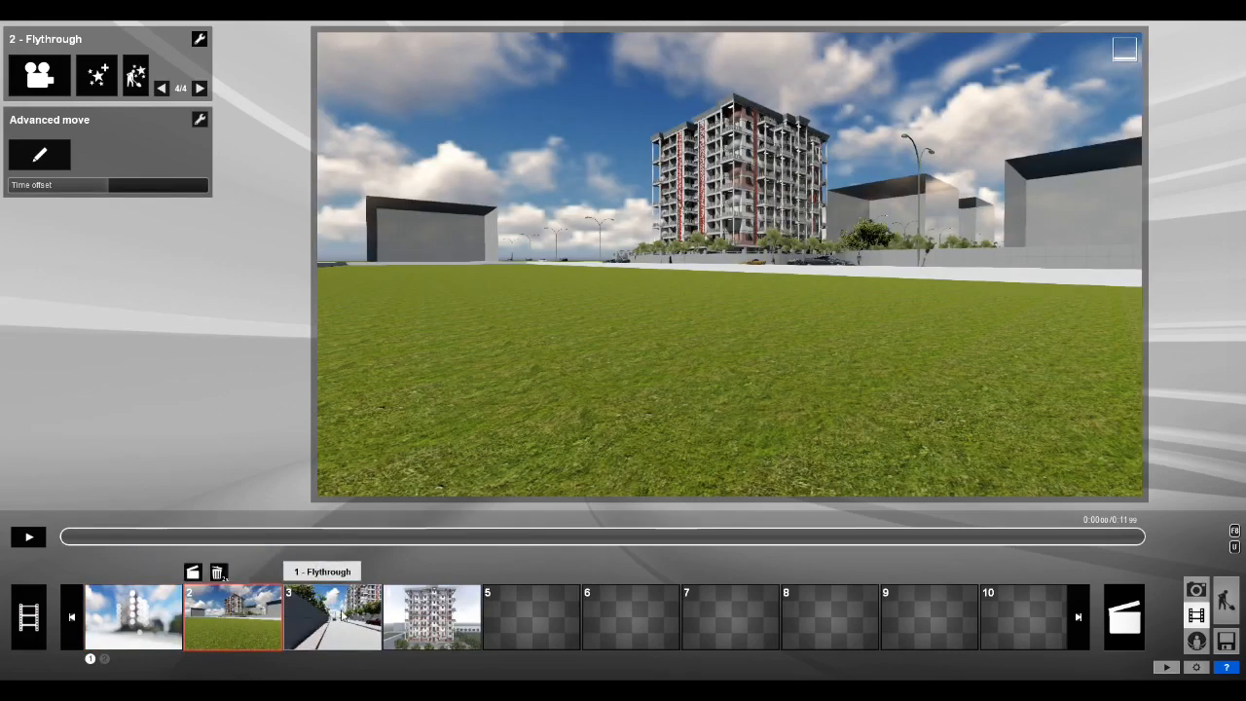
pyautogui.click(345, 620)
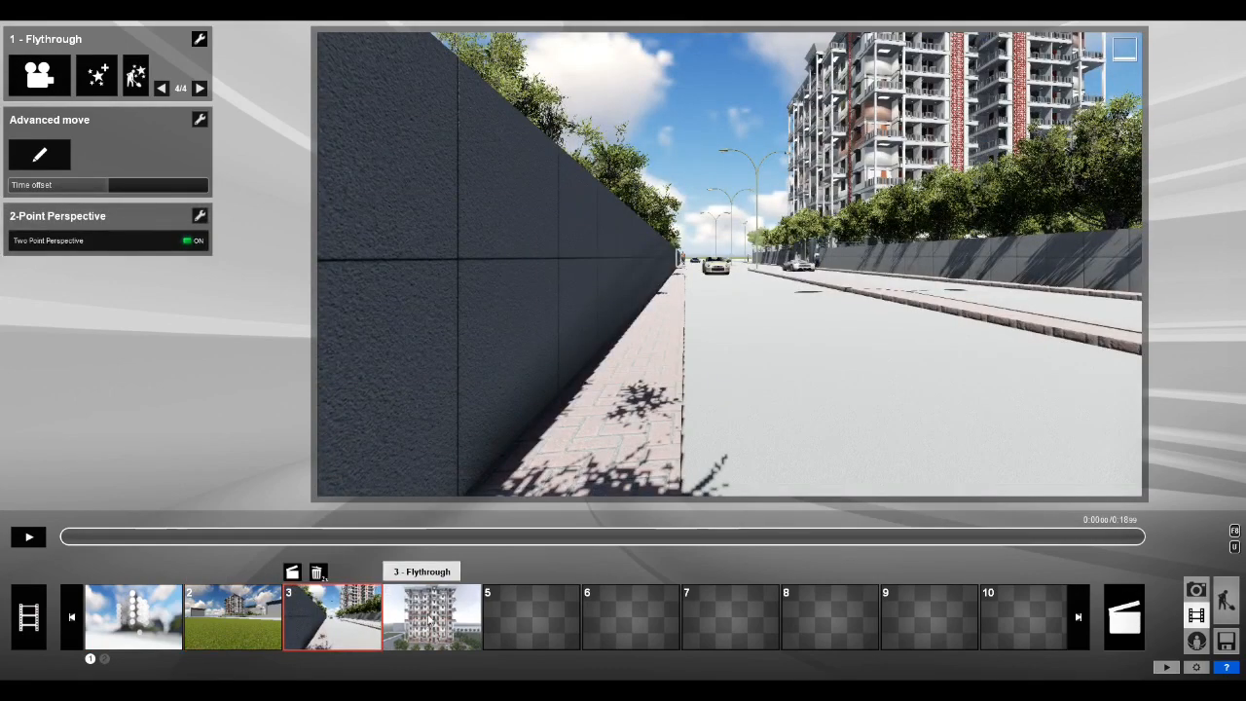
pyautogui.click(430, 619)
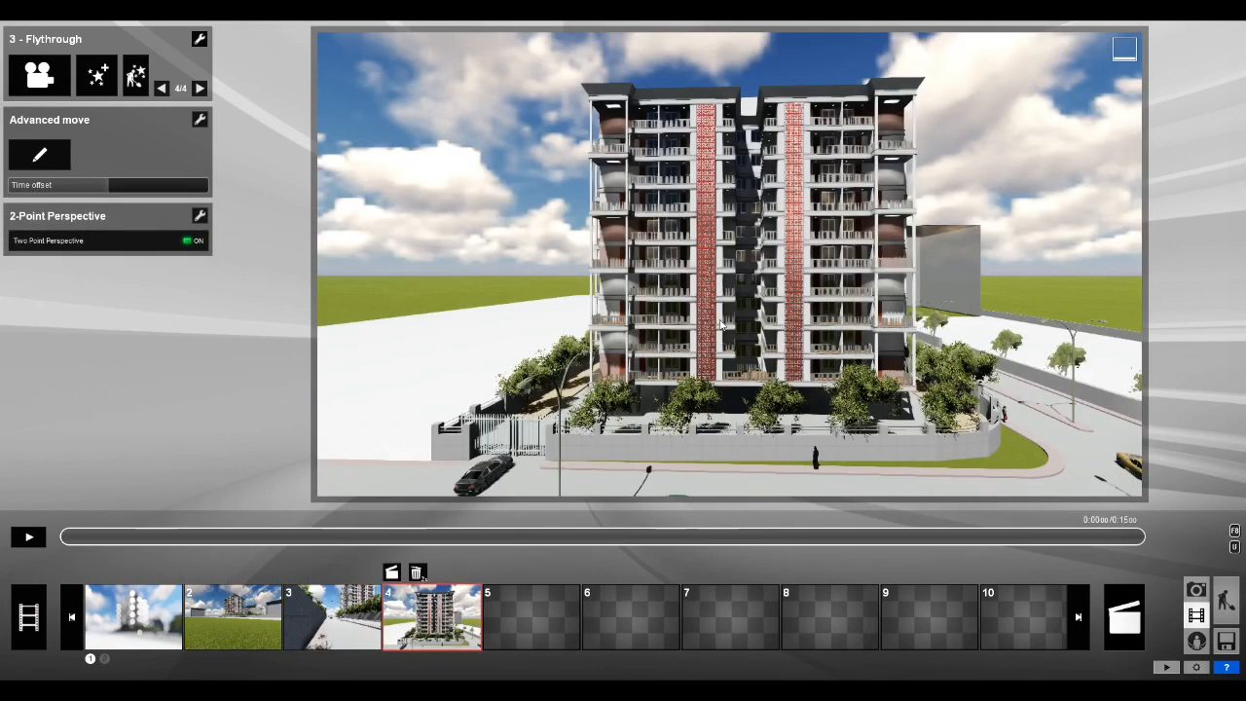